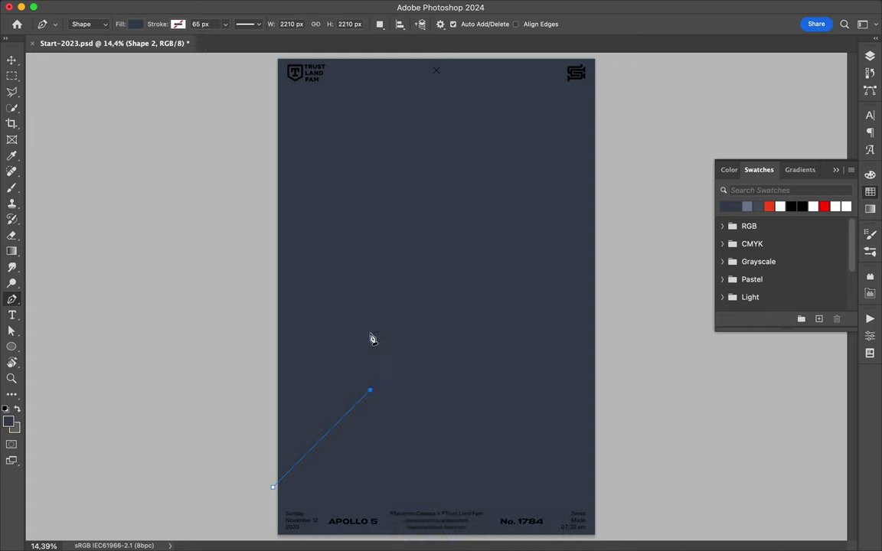
Step: Add the remaining corners of the stepped band outline near the bottom-left
scroll(540, 61, up, 2)
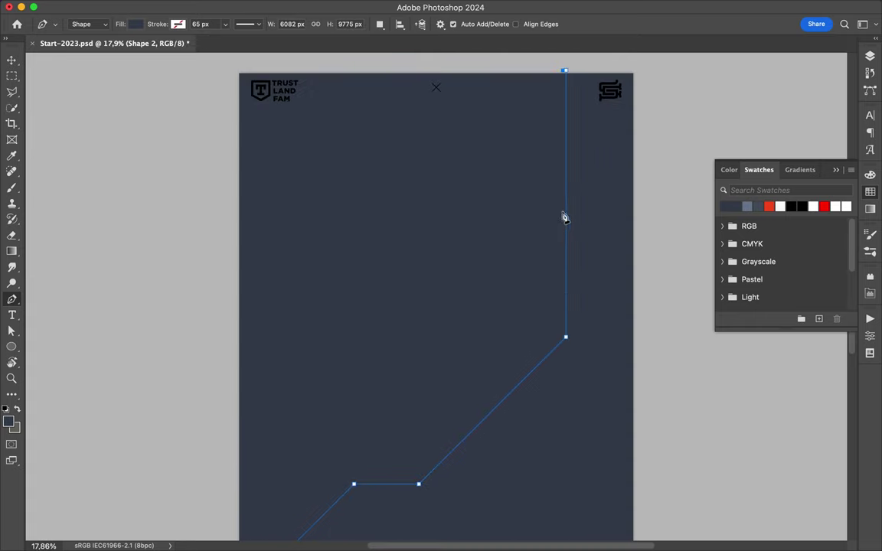
click(414, 423)
click(393, 423)
scroll(395, 427, down, 3)
click(251, 451)
click(258, 466)
key(a)
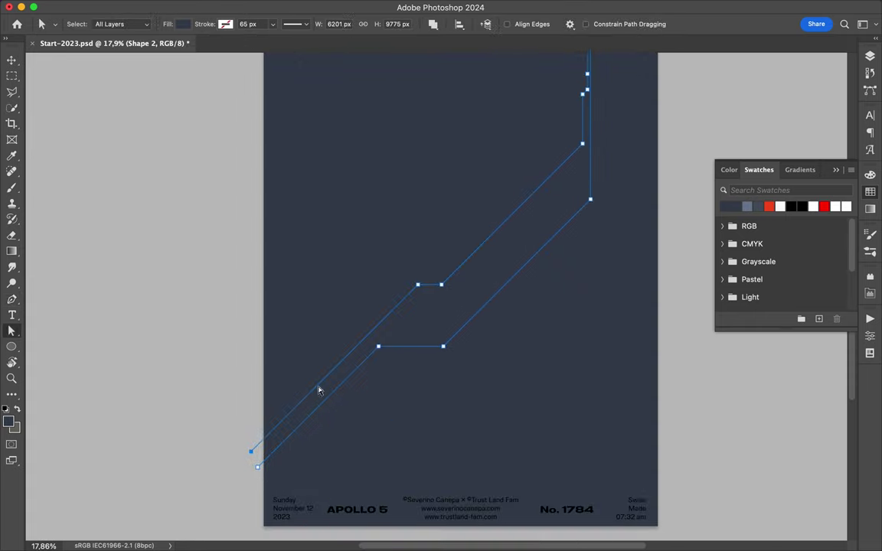
scroll(489, 309, up, 3)
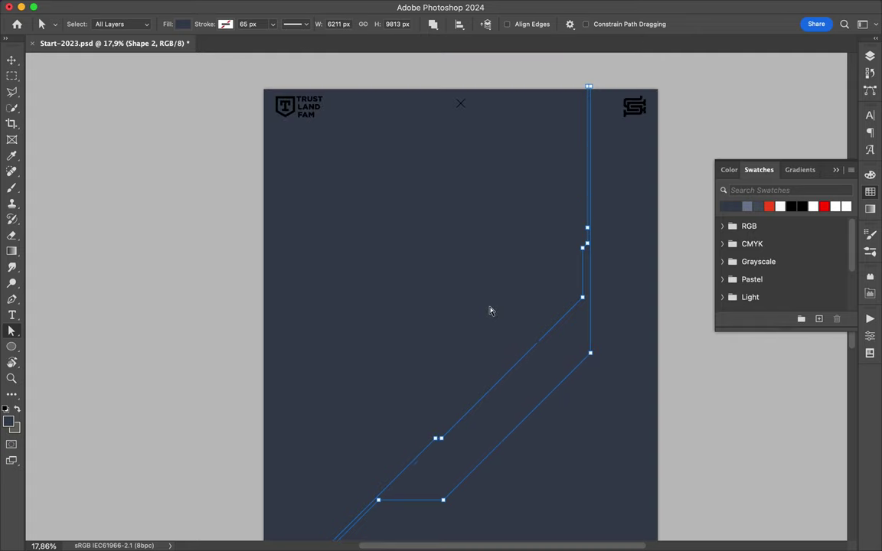
scroll(634, 297, down, 1)
Step: Fill the band shape with the red swatch
click(769, 206)
key(v)
scroll(356, 413, down, 2)
scroll(357, 414, up, 7)
Step: Close the band outline at its start point to finish the red diagonal band
key(p)
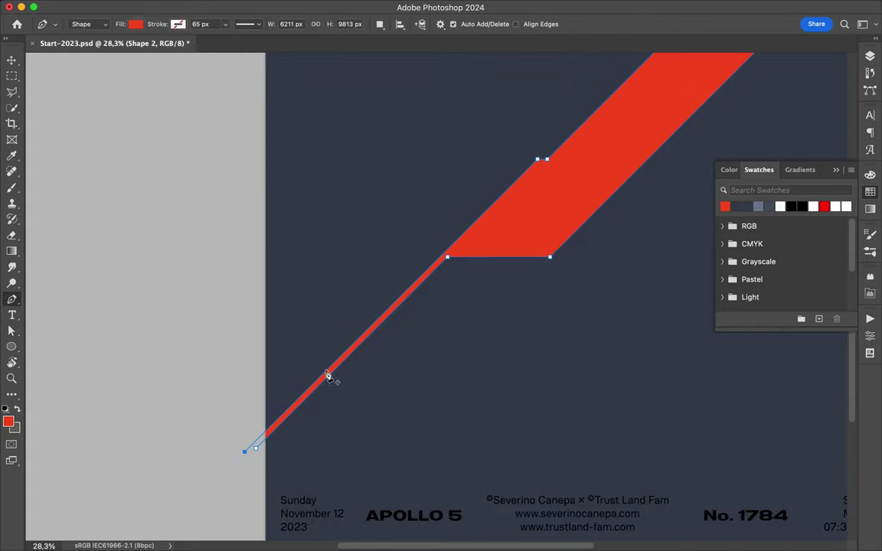
click(274, 434)
scroll(346, 364, down, 2)
key(v)
scroll(425, 282, down, 2)
scroll(452, 211, down, 1)
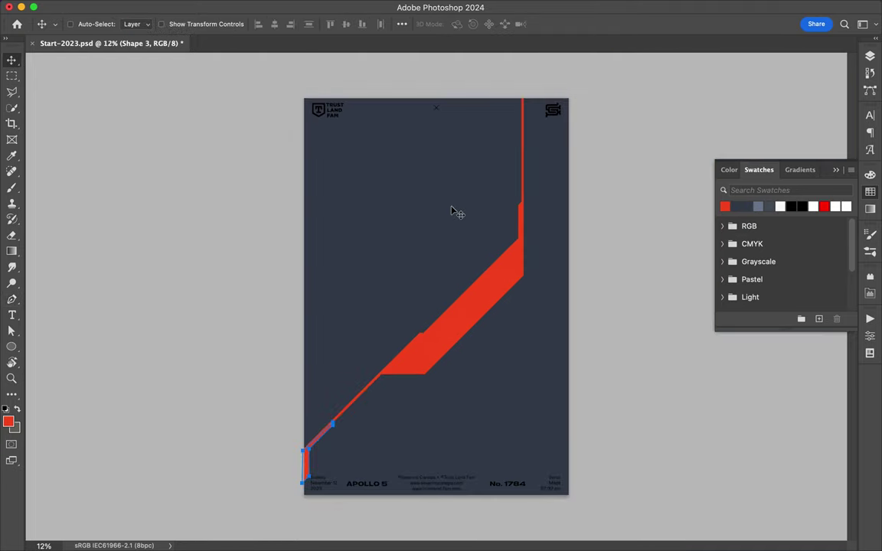
key(p)
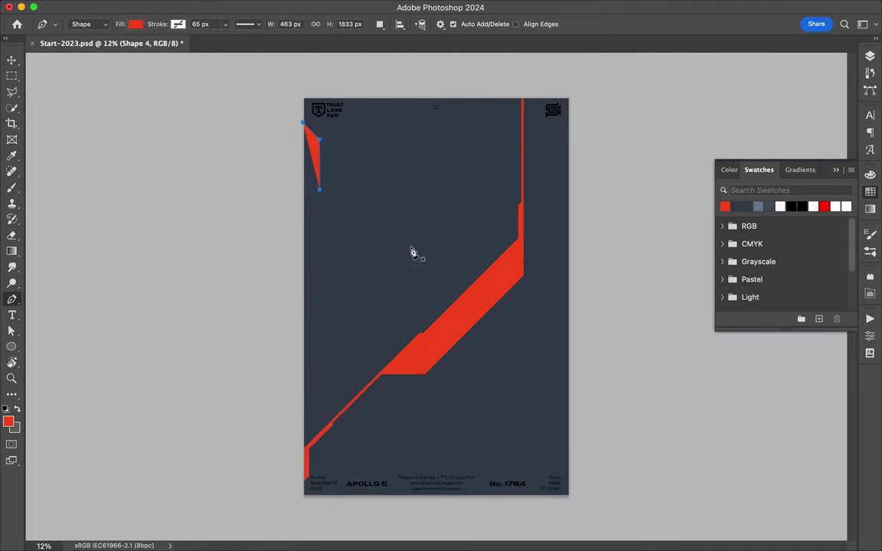
Step: Finish the left-side shape, move Shape 4 below Shape 2, and colour it slate blue
click(391, 438)
click(318, 366)
click(296, 344)
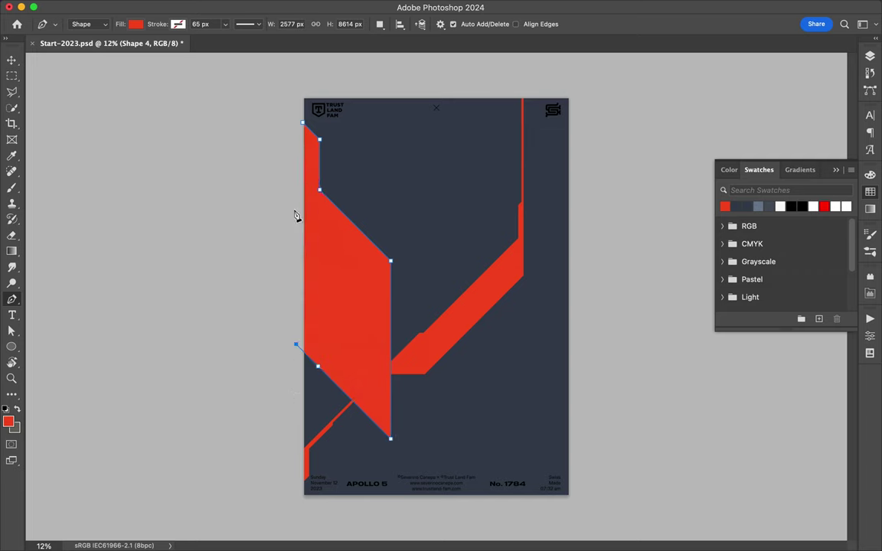
key(v)
drag(766, 159, 765, 207)
key(p)
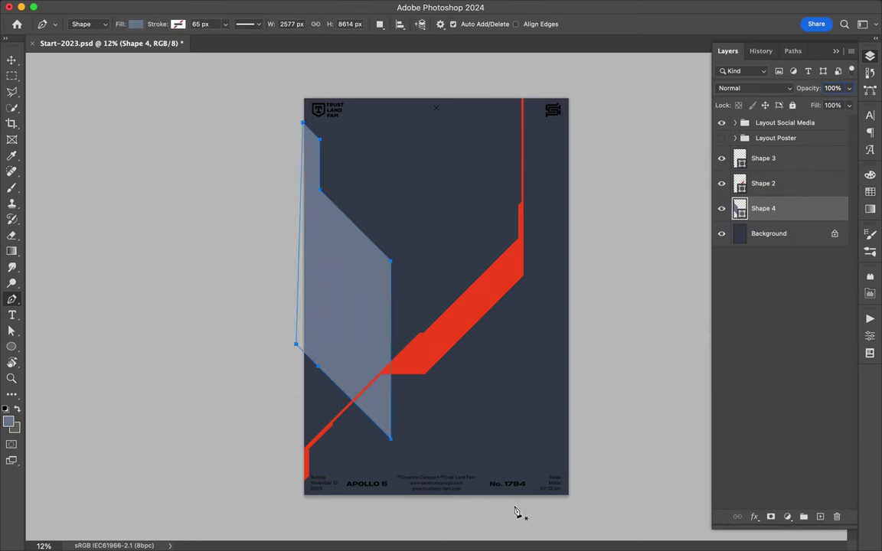
click(509, 498)
Step: Trace a closed slate shape up the right side to the top edge and back below the bottom
click(467, 458)
click(467, 387)
click(475, 257)
click(499, 82)
click(546, 81)
click(545, 177)
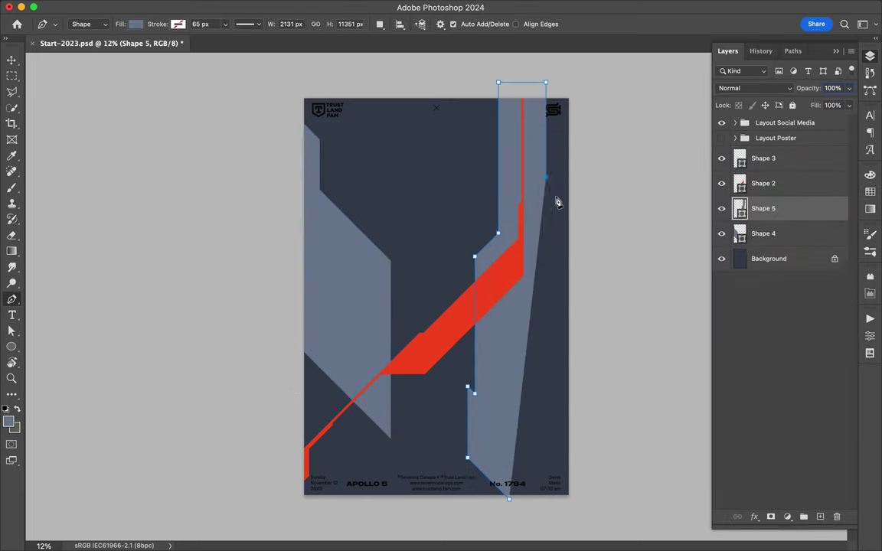
click(557, 335)
click(576, 352)
click(583, 503)
click(509, 499)
key(v)
Step: Draw a small slate shape at the bottom-left
key(p)
click(293, 472)
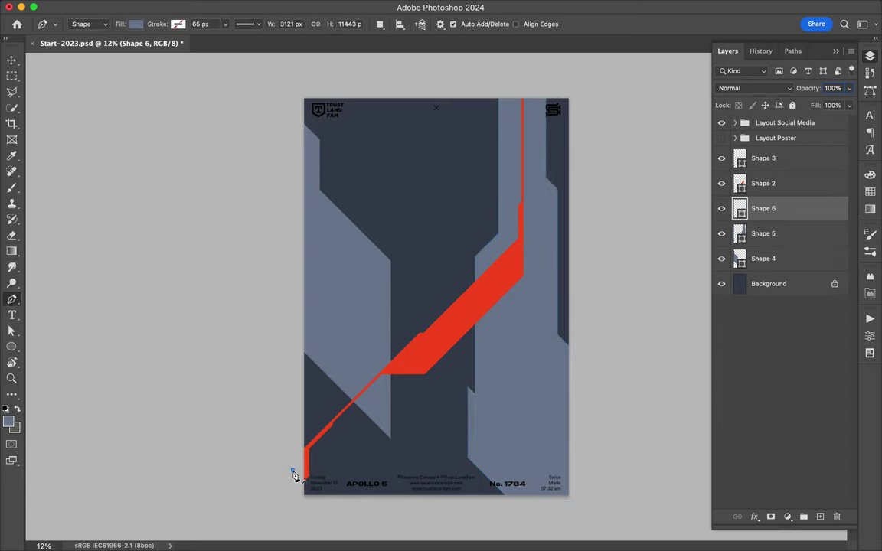
click(292, 472)
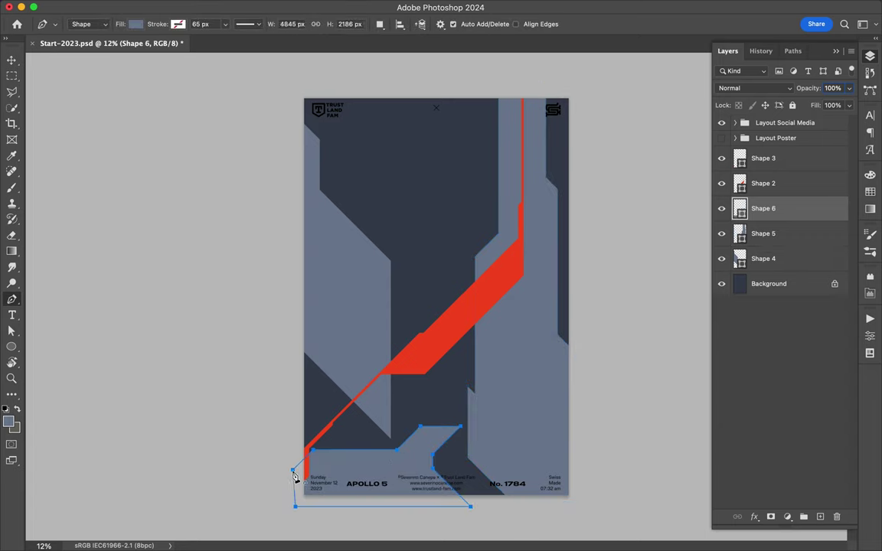
key(v)
Step: Straighten the left edge of the right-side Shape 5 to vertical
click(447, 412)
key(a)
key(p)
key(a)
drag(475, 395, 475, 503)
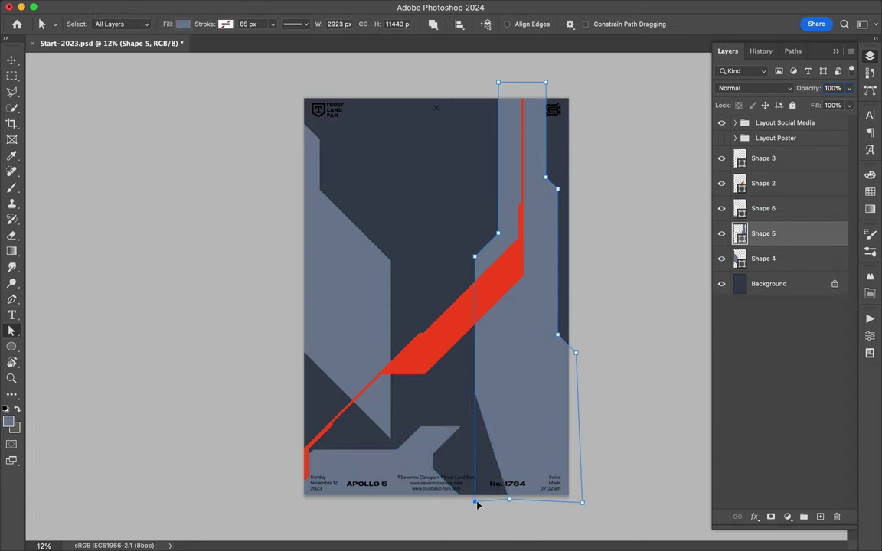
key(v)
Step: Narrow Shape 4 by pulling its right edge inward
click(372, 411)
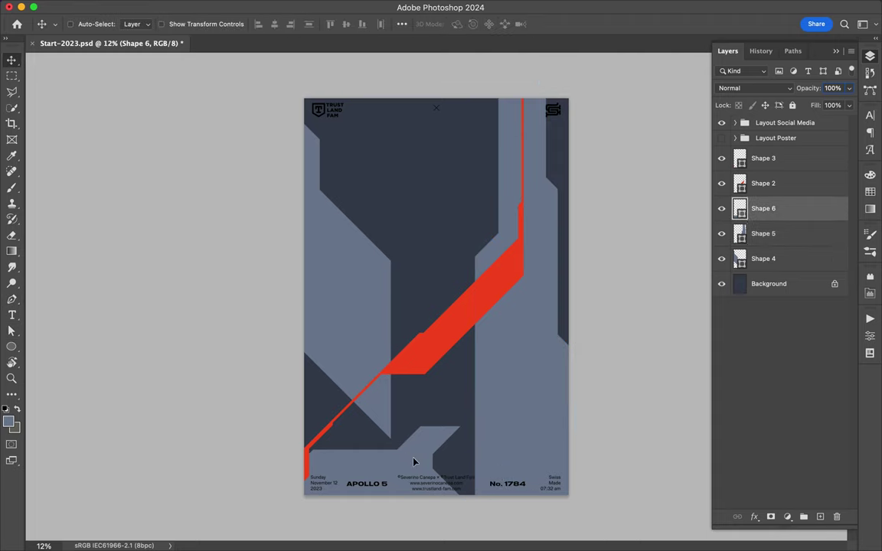
key(a)
click(391, 410)
drag(391, 410, 373, 392)
key(p)
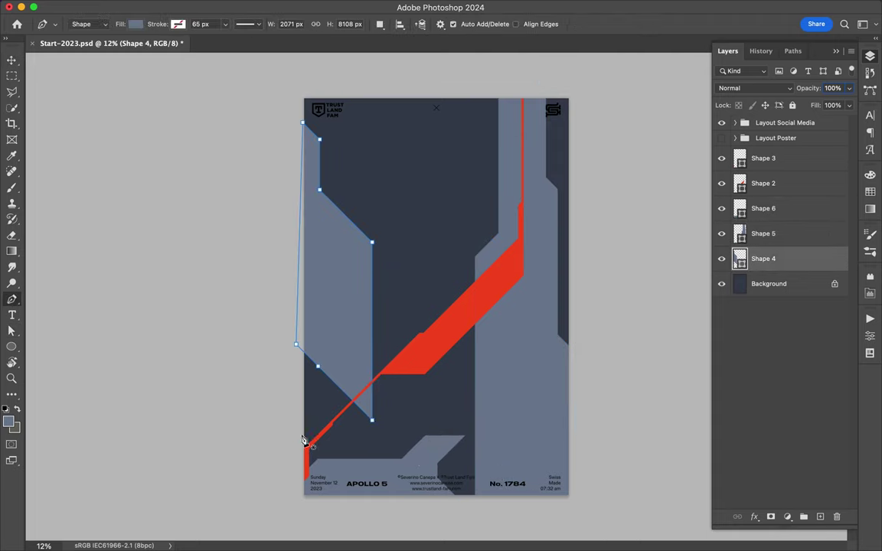
Step: Select Shape 4 with Direct Selection to review its outline
key(v)
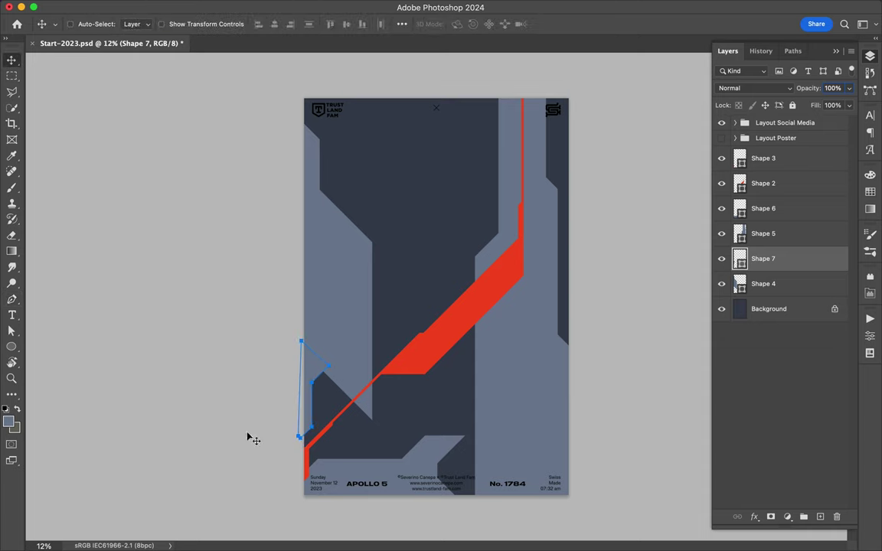
key(a)
click(344, 295)
click(272, 392)
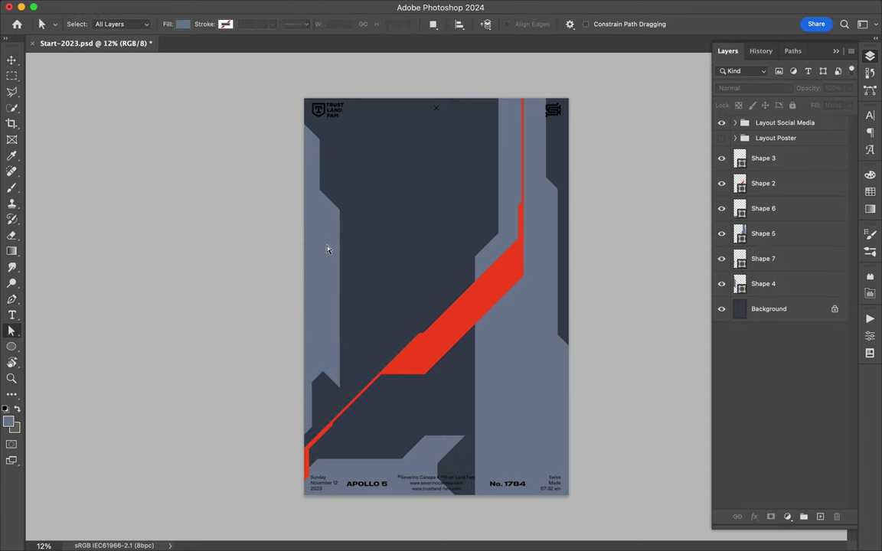
click(342, 268)
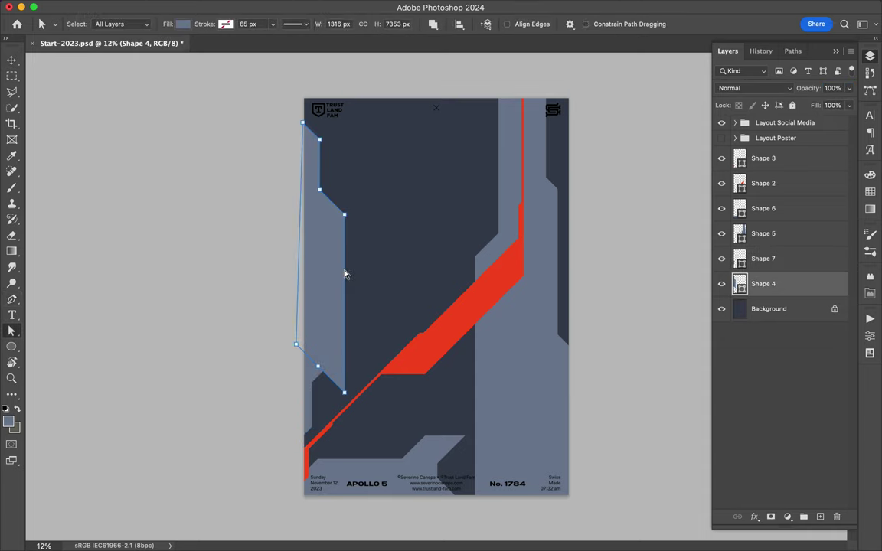
scroll(347, 321, up, 2)
scroll(346, 324, down, 2)
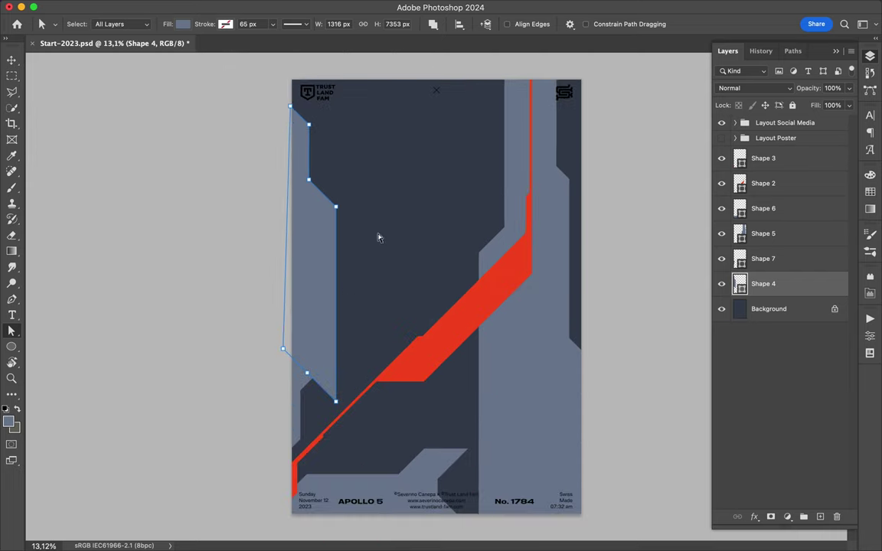
Step: Begin a new stepped line shape extending leftward toward the left edge
key(p)
scroll(473, 252, up, 3)
click(510, 382)
click(418, 381)
drag(306, 270, 189, 269)
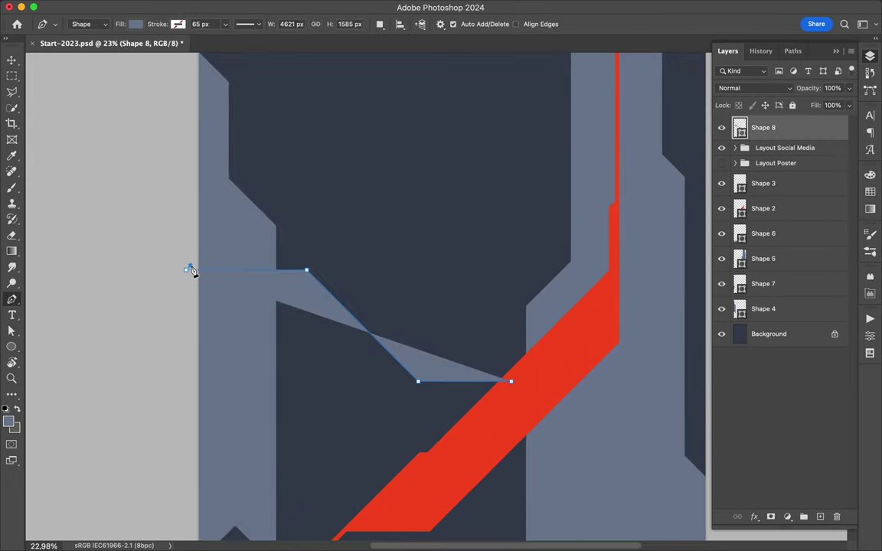
Step: Close the thin stepped crossing shape at its start point
click(511, 382)
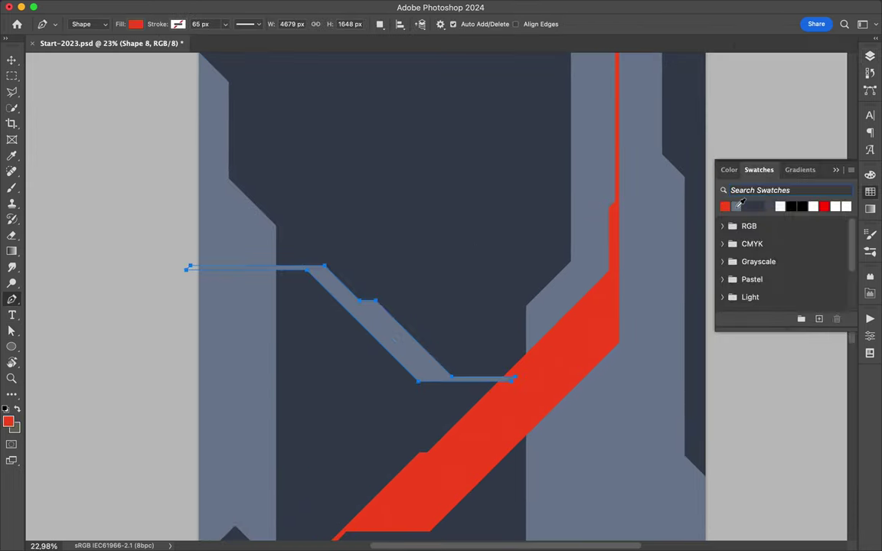
key(v)
scroll(631, 299, down, 2)
key(p)
Step: Draw the red angled piece at the lower right, reaching the poster's right edge
click(526, 245)
scroll(563, 282, up, 1)
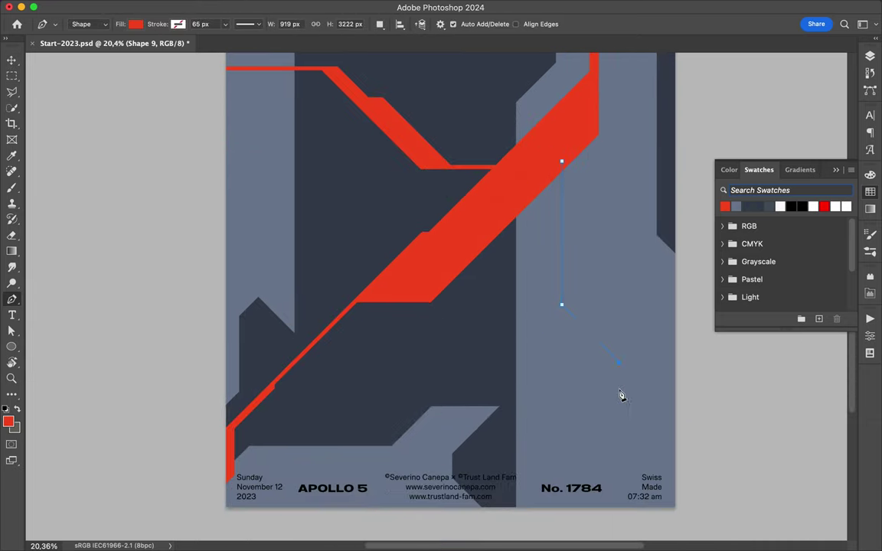
click(685, 360)
click(623, 321)
click(571, 277)
click(563, 161)
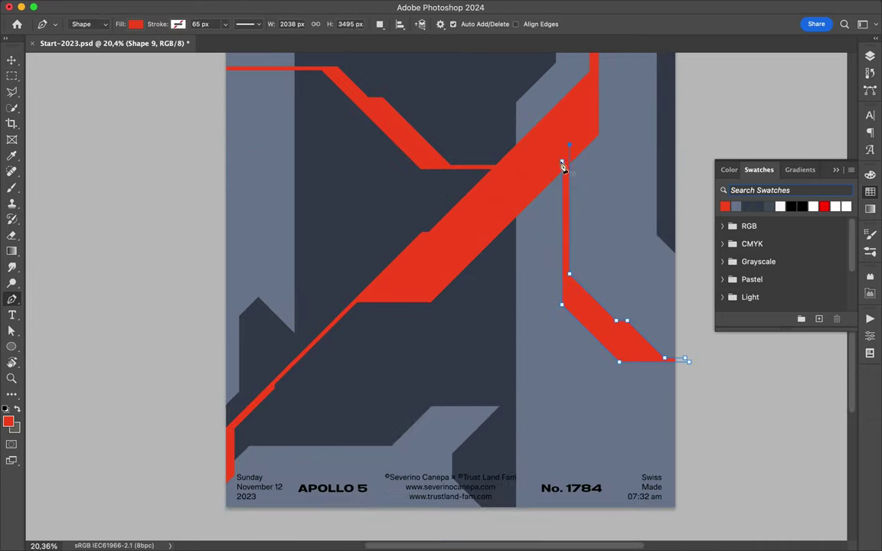
key(a)
scroll(565, 144, down, 3)
Step: Nudge the red lower-right piece slightly left
key(v)
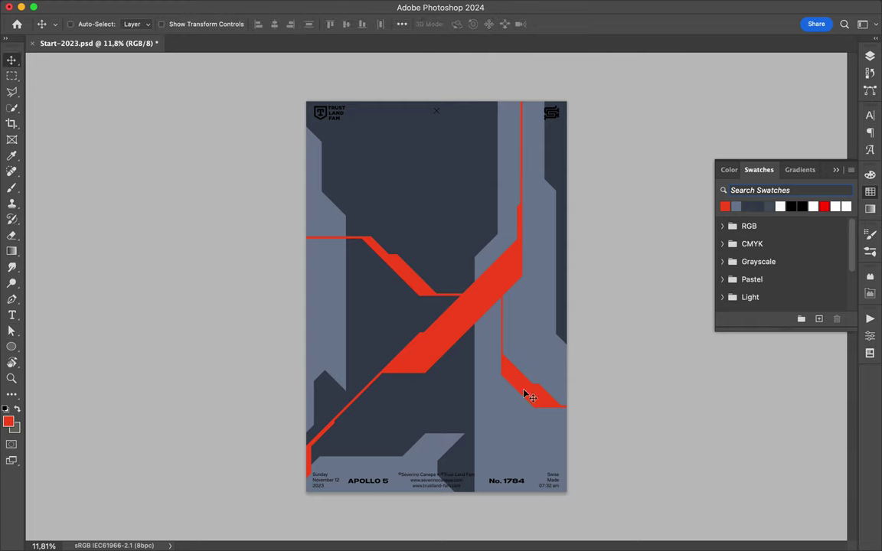
drag(420, 293, 413, 300)
scroll(460, 252, up, 2)
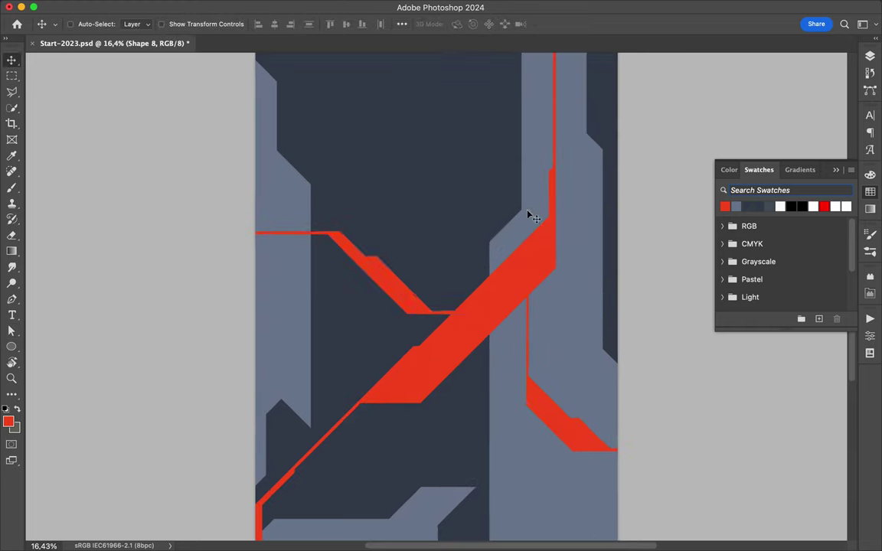
Step: Start a new vertical line above the red band
key(p)
scroll(506, 273, up, 3)
click(504, 351)
click(504, 276)
scroll(500, 260, left, 1)
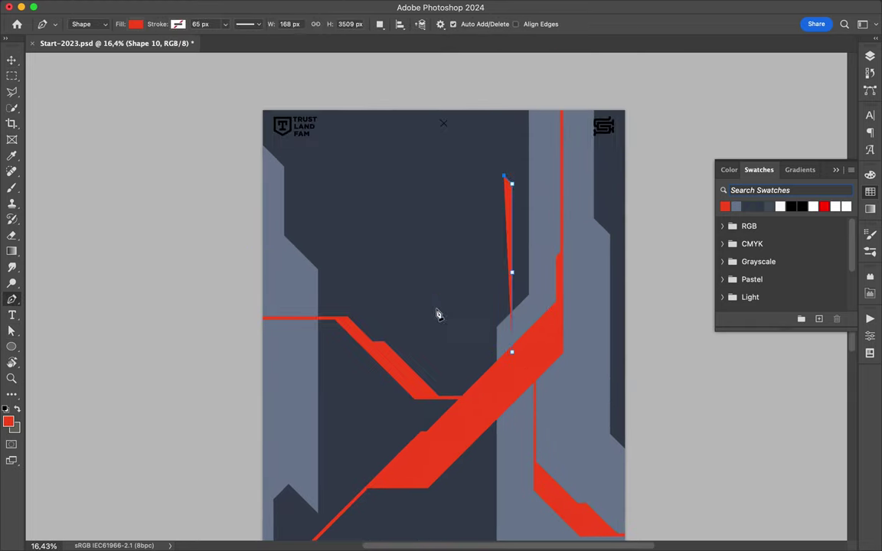
Step: Extend the new line horizontally to the poster's left edge
click(433, 245)
click(259, 245)
key(a)
click(182, 24)
Step: Remove the line's fill and give it a thin red stroke
click(107, 70)
click(225, 23)
text(5)
key(Return)
click(297, 23)
click(510, 184)
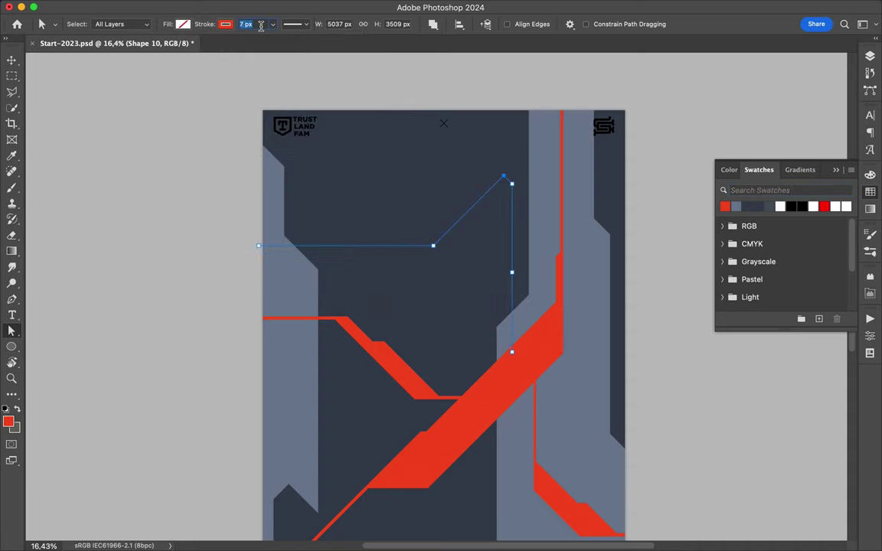
Step: Draw a short red diagonal line beside the vertical bar and duplicate it
scroll(344, 163, up, 1)
scroll(349, 166, up, 5)
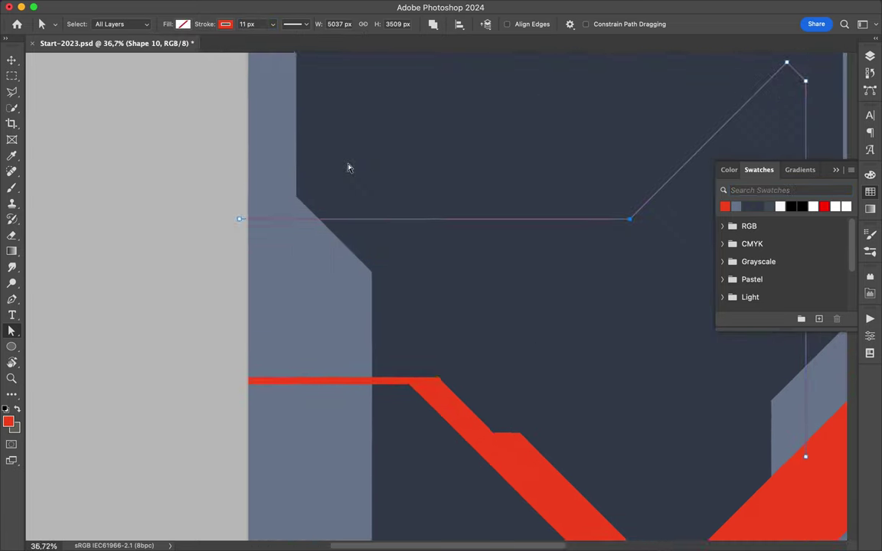
scroll(534, 314, down, 6)
scroll(534, 314, up, 5)
scroll(512, 254, up, 1)
key(u)
drag(461, 221, 504, 261)
key(v)
key(ctrl+j)
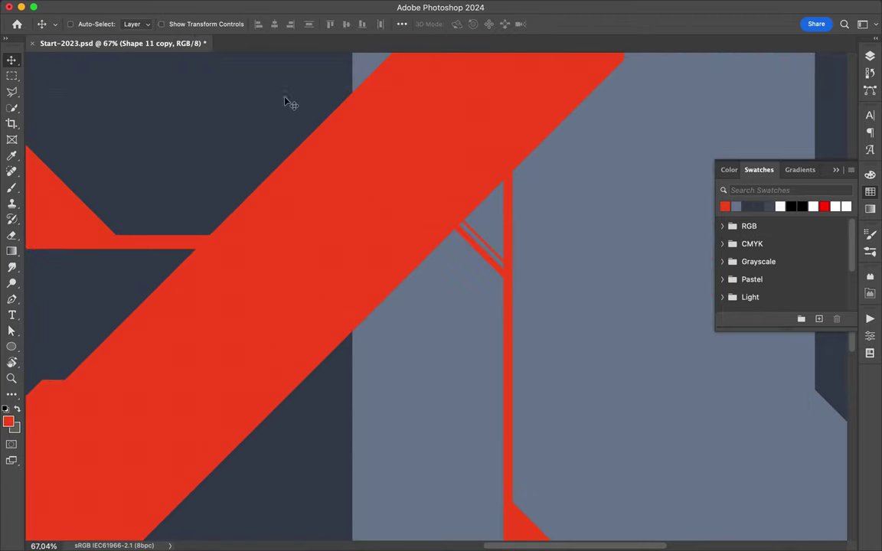
Step: Fit the whole poster in view, save it, and place the first point of a new angular shape
key(ctrl+0)
key(ctrl+s)
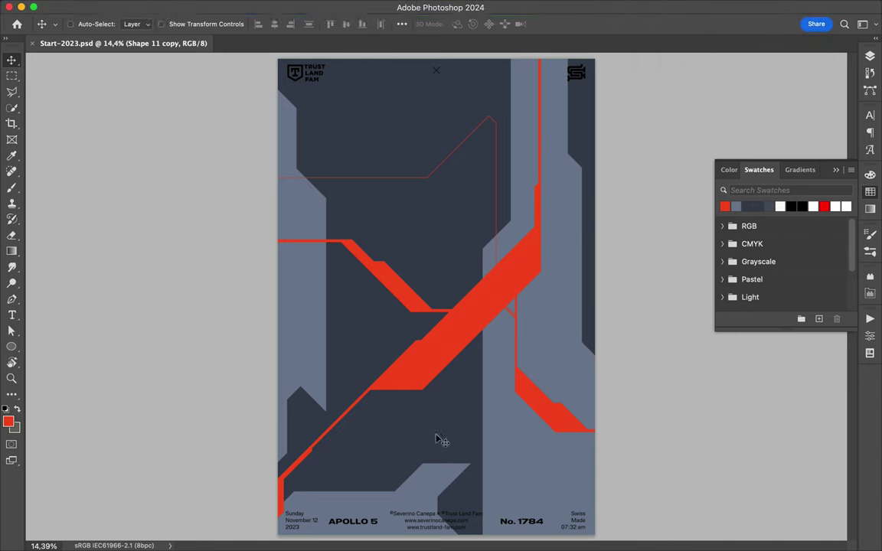
key(p)
click(497, 540)
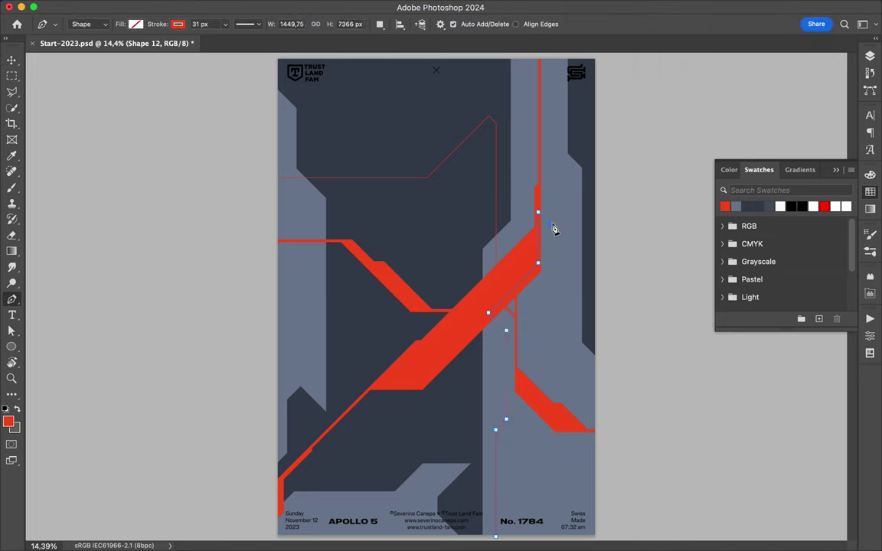
Step: Close the column shape with white fill, then move Shape 12 and Shapes 9–8 lower in the layers
click(497, 536)
click(136, 24)
key(v)
click(870, 56)
mouse_move(764, 152)
mouse_down()
mouse_move(799, 434)
mouse_move(796, 371)
mouse_up()
click(763, 128)
shift+click(744, 229)
drag(744, 228, 768, 283)
scroll(534, 270, up, 2)
Step: Draw the small red connector piece and move Shape 13 down the layer stack
key(p)
scroll(476, 314, up, 3)
click(449, 293)
click(497, 221)
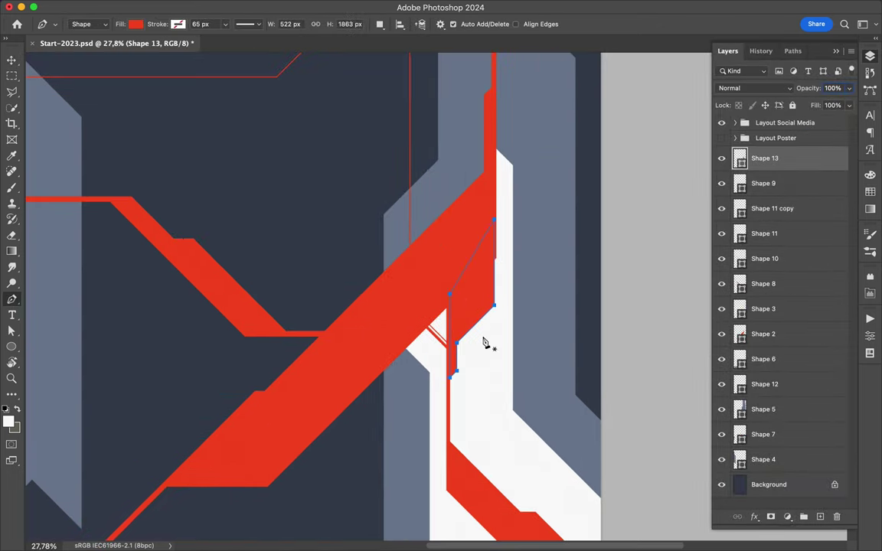
key(a)
key(v)
mouse_move(765, 157)
mouse_down()
mouse_move(785, 266)
mouse_move(786, 366)
mouse_up()
Step: Draw a thin red diagonal line shape beside the column
scroll(404, 325, down, 3)
scroll(364, 473, up, 4)
scroll(506, 300, up, 3)
key(p)
click(548, 375)
click(496, 322)
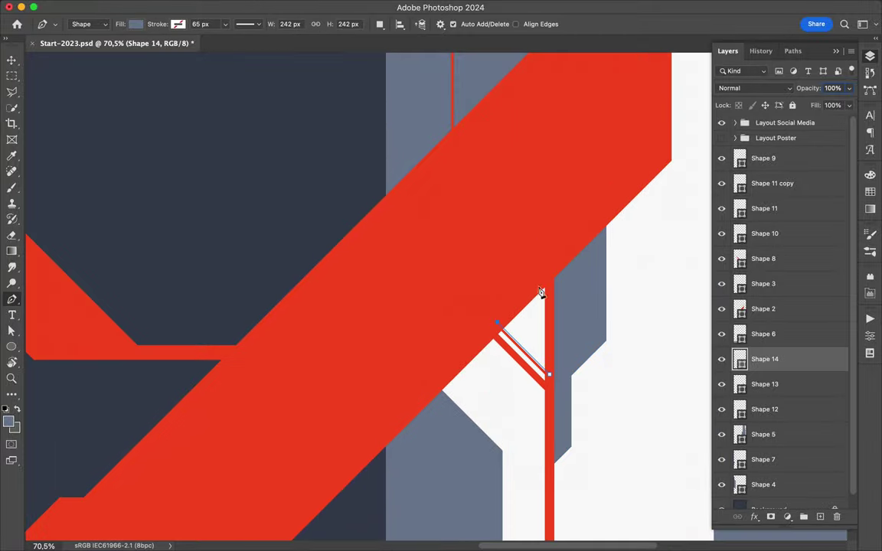
click(550, 372)
key(v)
Step: Fill the thin vertical line red, undo the stray extra shape, and save the poster
scroll(478, 298, down, 4)
scroll(407, 357, up, 2)
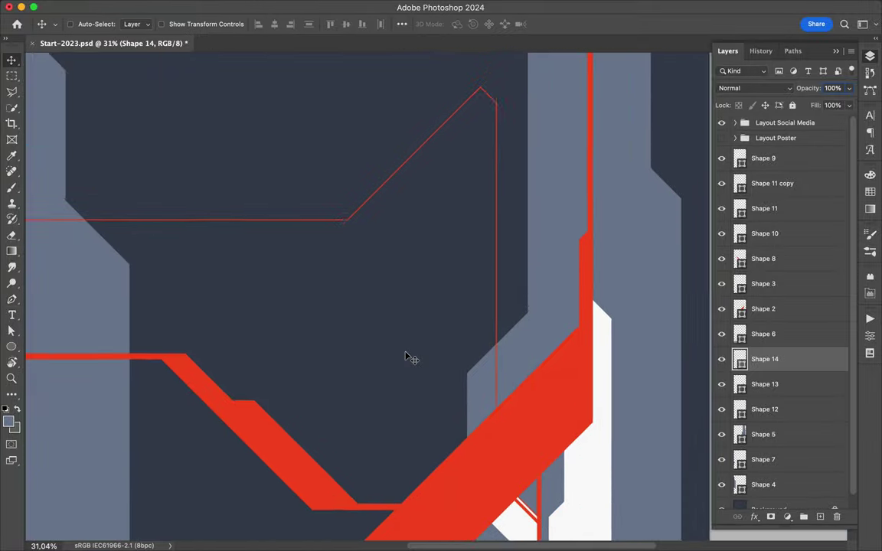
scroll(437, 299, up, 2)
key(p)
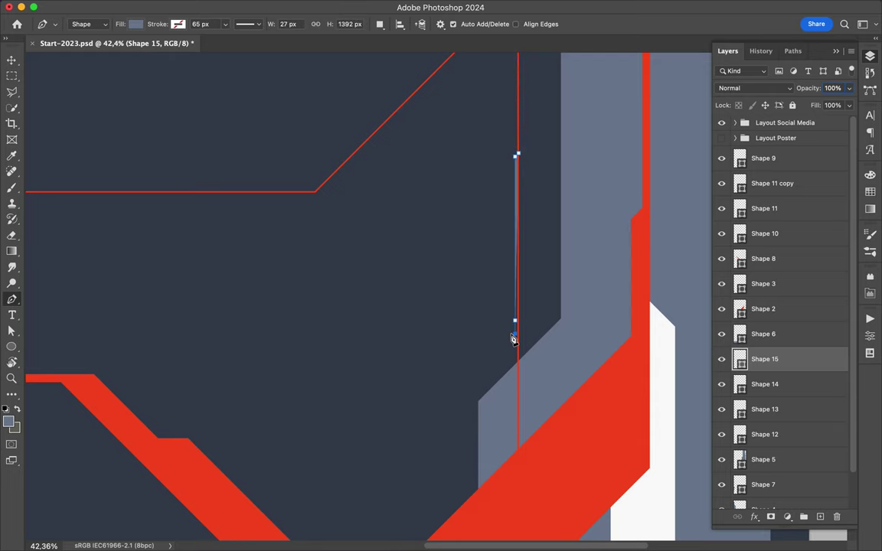
click(135, 24)
click(145, 86)
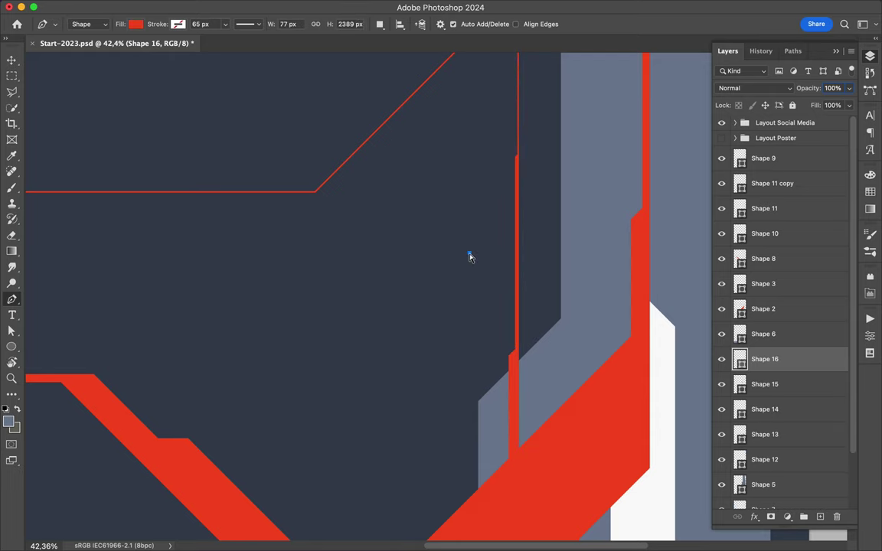
scroll(470, 258, down, 5)
key(ctrl+z)
key(v)
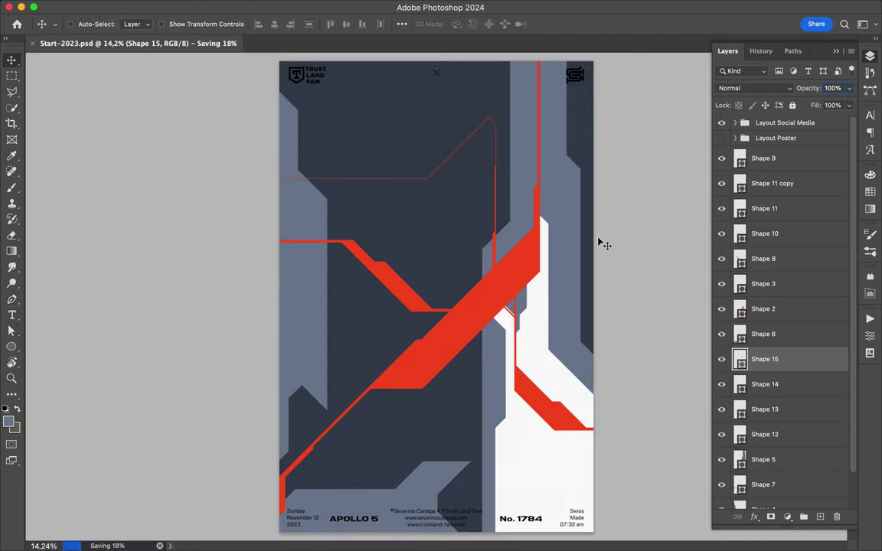
Step: Show the colour swatches panel and bring the Illustrator window forward
scroll(355, 144, up, 2)
scroll(355, 144, up, 1)
click(870, 191)
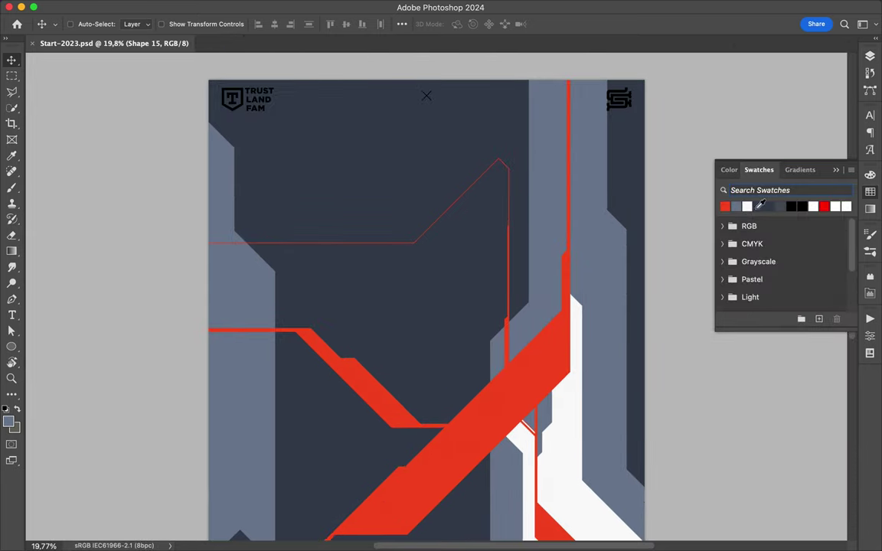
scroll(463, 400, down, 2)
scroll(462, 400, down, 5)
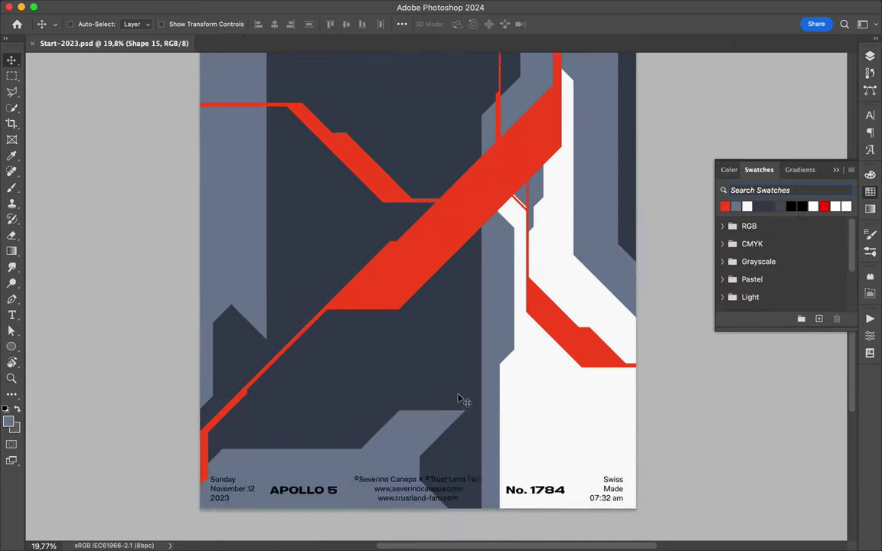
scroll(462, 399, up, 5)
click(397, 529)
scroll(429, 276, up, 5)
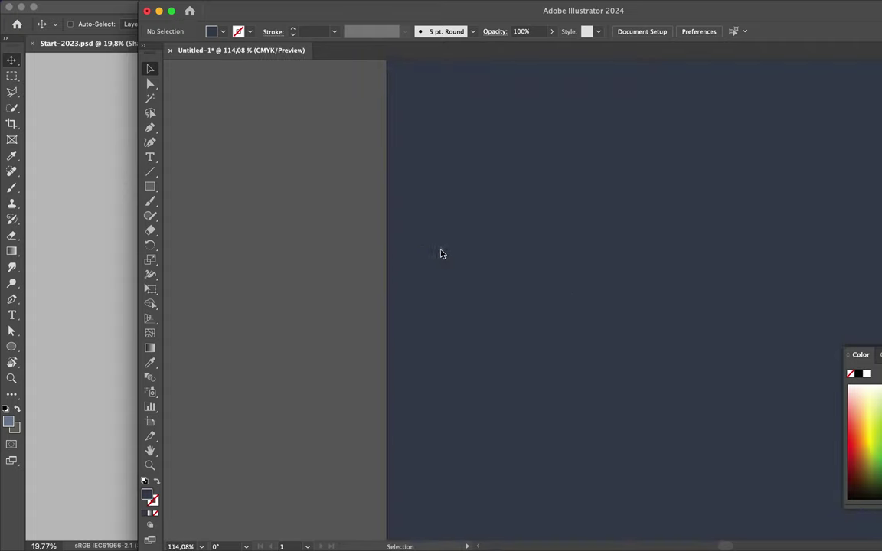
Step: Pen a parallelogram and pull its top-left corner up and right
key(p)
click(285, 247)
key(Escape)
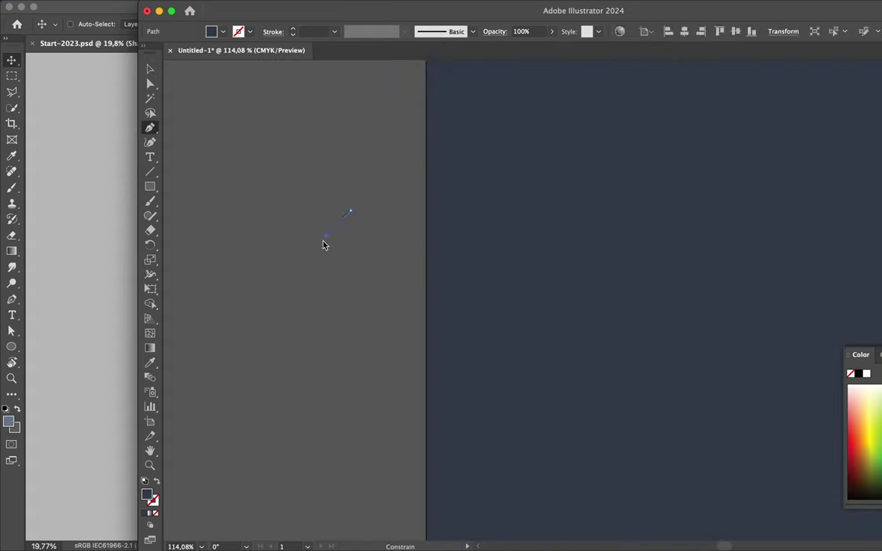
key(a)
scroll(329, 213, up, 5)
mouse_move(275, 217)
mouse_down()
mouse_move(310, 188)
mouse_move(291, 217)
mouse_move(401, 130)
mouse_up()
click(251, 226)
Step: Copy and mirror the parallelogram into a chevron, then add a rectangle stem below it
key(v)
scroll(408, 185, down, 5)
click(407, 185)
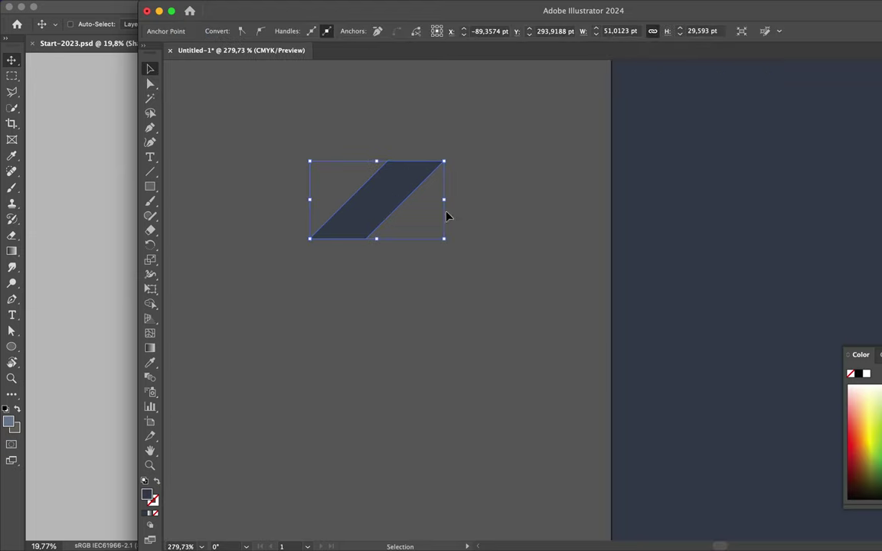
drag(407, 185, 470, 200)
mouse_move(414, 170)
mouse_down()
mouse_move(476, 256)
mouse_move(477, 222)
mouse_up()
key(m)
drag(395, 192, 437, 331)
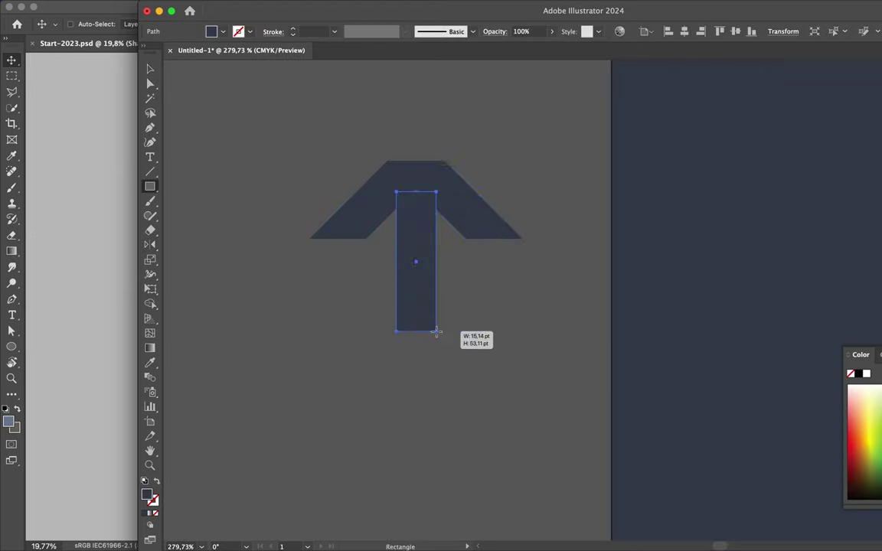
key(v)
Step: Copy the arrow down and left, fitting the lower chevron onto its stem
scroll(417, 387, down, 3)
drag(374, 384, 335, 346)
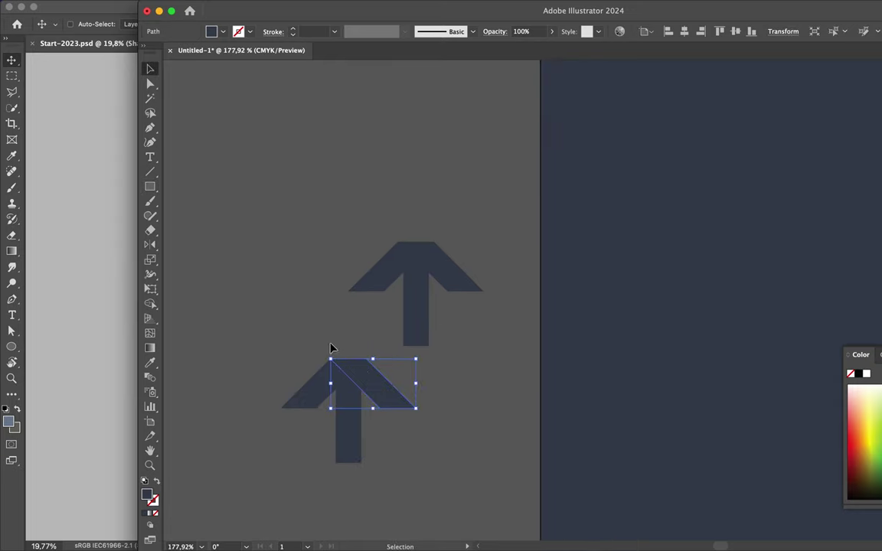
mouse_move(322, 383)
mouse_down()
mouse_move(437, 389)
mouse_move(287, 380)
mouse_up()
drag(352, 451, 307, 452)
Step: Unite the upper arrow's two chevron halves into one shape with Pathfinder
click(416, 322)
scroll(359, 282, up, 3)
scroll(360, 282, up, 3)
click(247, 295)
scroll(247, 295, up, 3)
scroll(407, 216, down, 5)
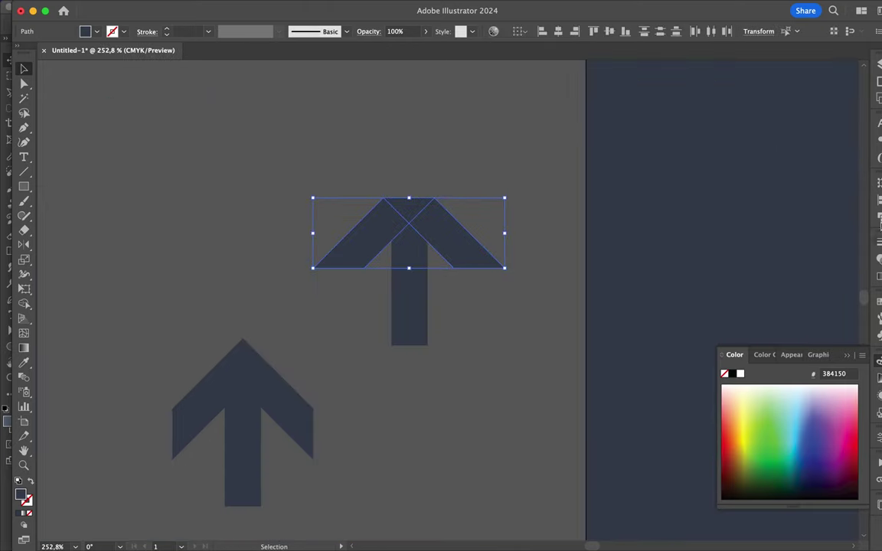
key(ctrl+shift+F9)
click(734, 209)
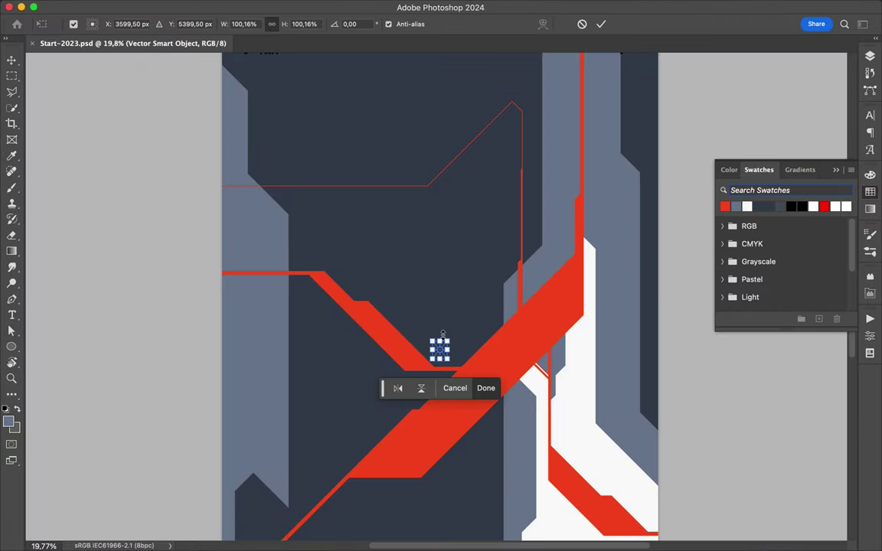
Step: Place the pasted arrow, duplicate it into a row of three, and move a copy lower left
key(Return)
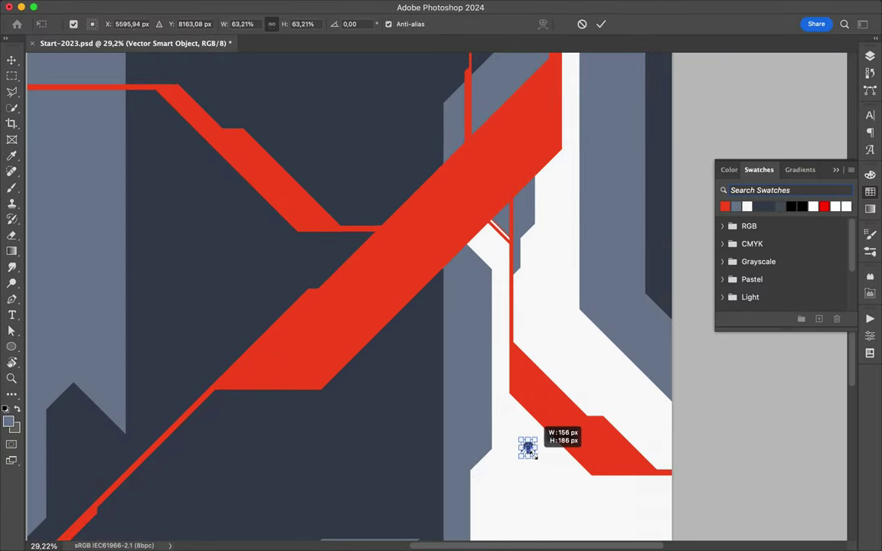
scroll(527, 447, up, 3)
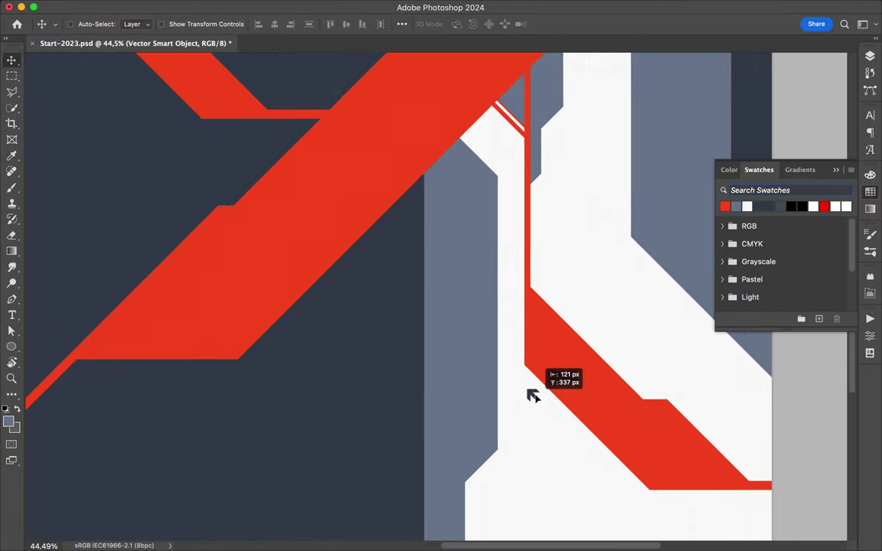
drag(530, 391, 557, 414)
click(402, 24)
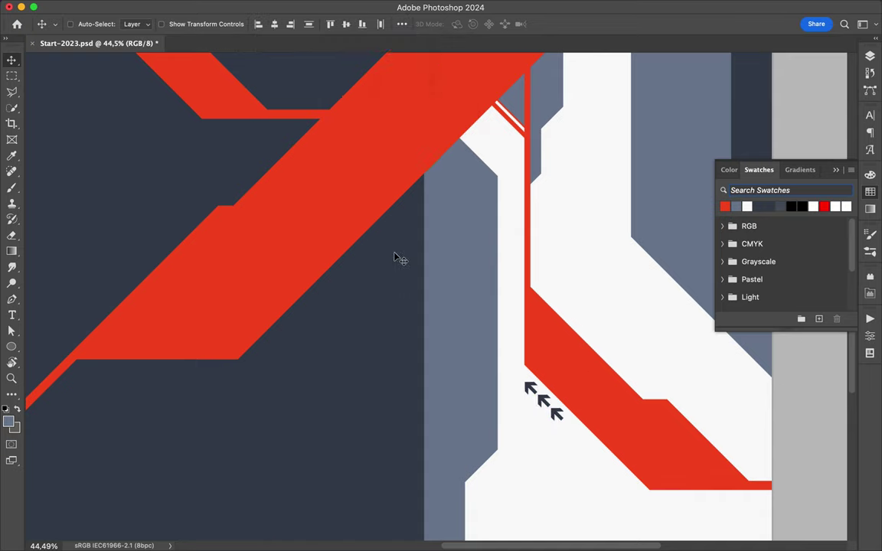
scroll(399, 258, down, 5)
key(ctrl+t)
mouse_move(223, 294)
mouse_down()
mouse_move(186, 313)
mouse_move(535, 93)
mouse_up()
key(Return)
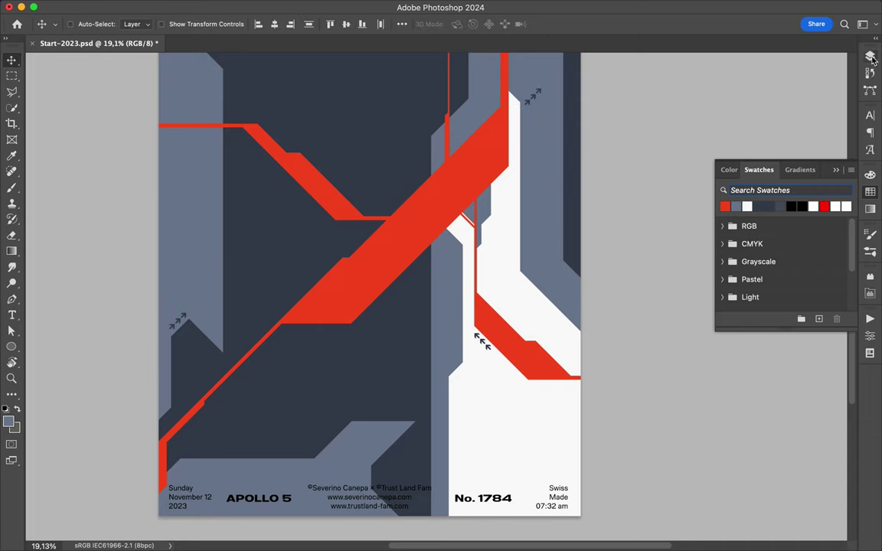
Step: Select the arrow copy layer and draw a small red circle at the upper right
click(870, 56)
right_click(796, 368)
click(797, 402)
click(766, 358)
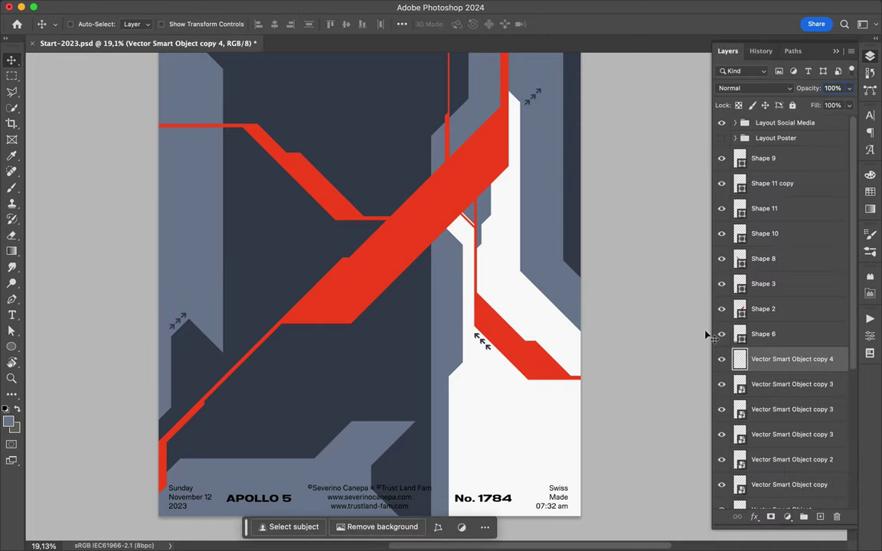
key(u)
click(869, 192)
drag(546, 112, 545, 110)
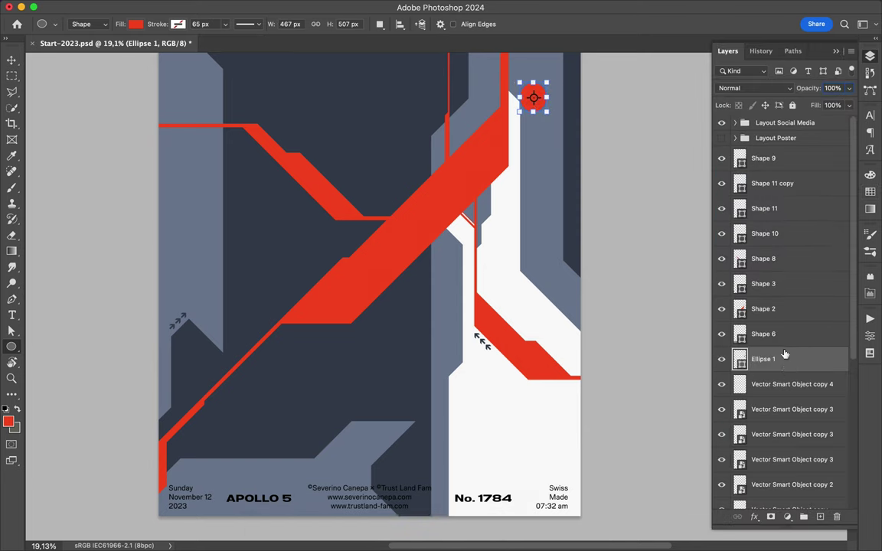
Step: Merge the arrow copy into the red circle, rotate it 135° to point down, and reposition it
shift+click(786, 384)
key(ctrl+e)
key(v)
key(ctrl+t)
key(ctrl+r)
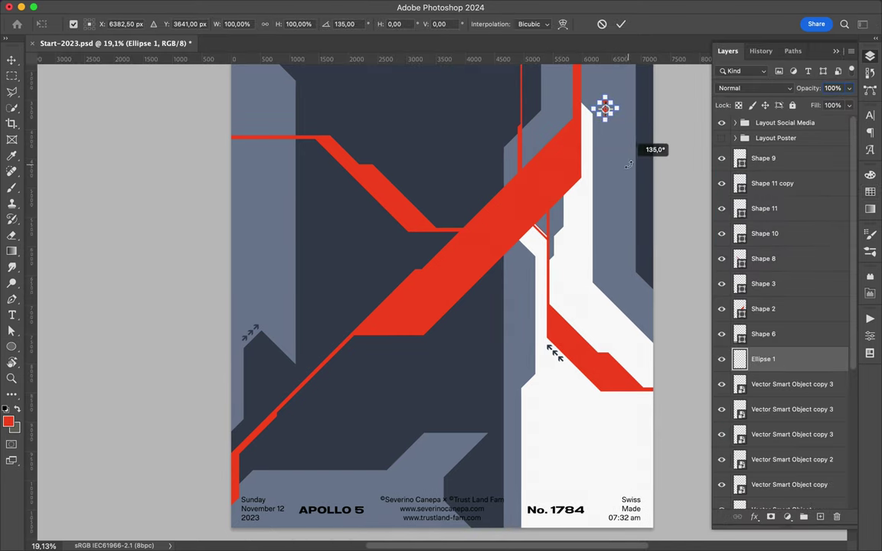
key(Return)
drag(605, 109, 530, 261)
scroll(531, 260, up, 3)
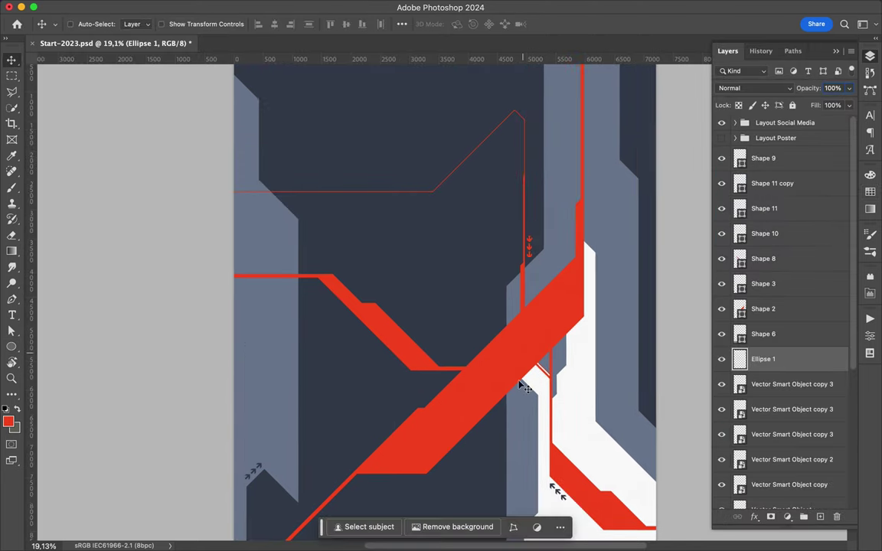
mouse_move(441, 548)
click(403, 529)
Step: Pen a thin slanted stripe and adjust its top-right corner
click(349, 263)
click(371, 263)
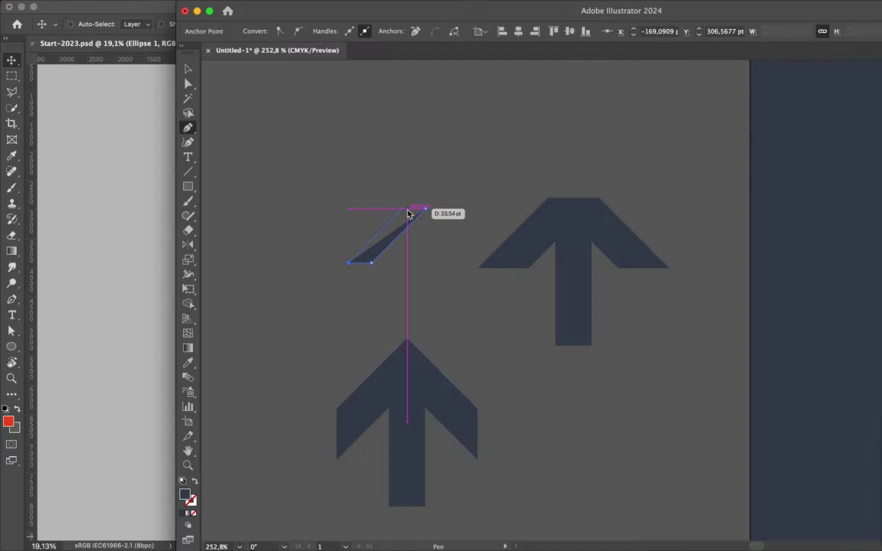
click(426, 209)
scroll(373, 217, up, 10)
key(a)
drag(670, 213, 687, 196)
scroll(688, 196, down, 10)
Step: Repeat the stripe rightward with Ctrl+D into a long hatched bar, then rotate and place it
key(v)
scroll(675, 222, down, 5)
drag(315, 250, 331, 251)
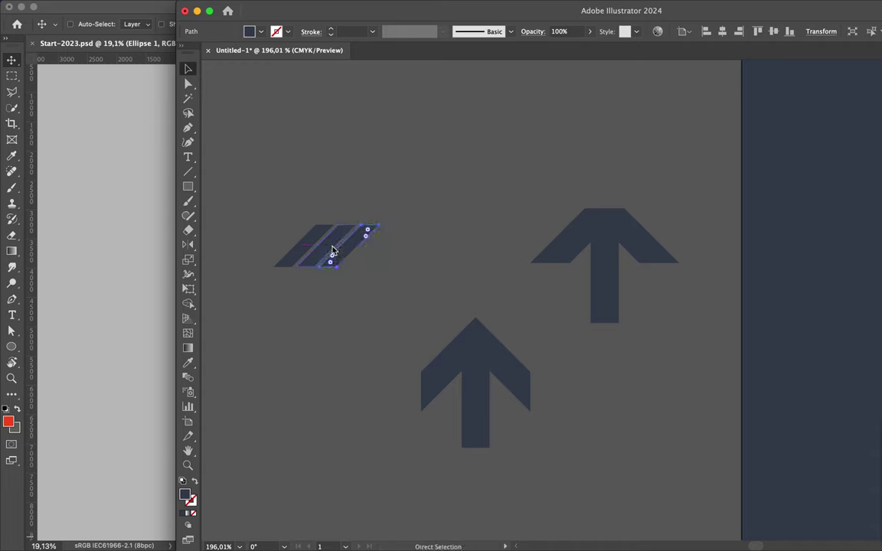
key(ctrl+d)
key(ctrl+d)
key(ctrl+d)
drag(623, 251, 637, 372)
drag(571, 252, 630, 246)
scroll(641, 253, down, 5)
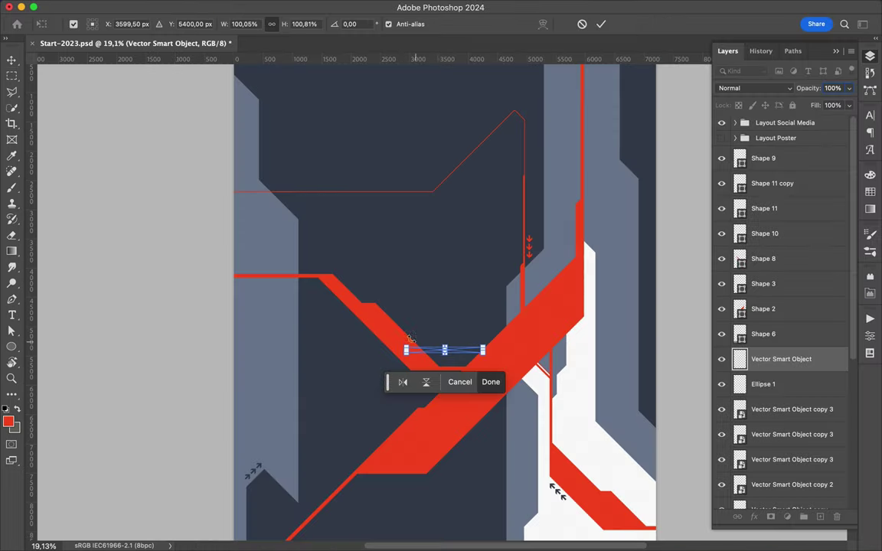
drag(460, 344, 426, 402)
key(Return)
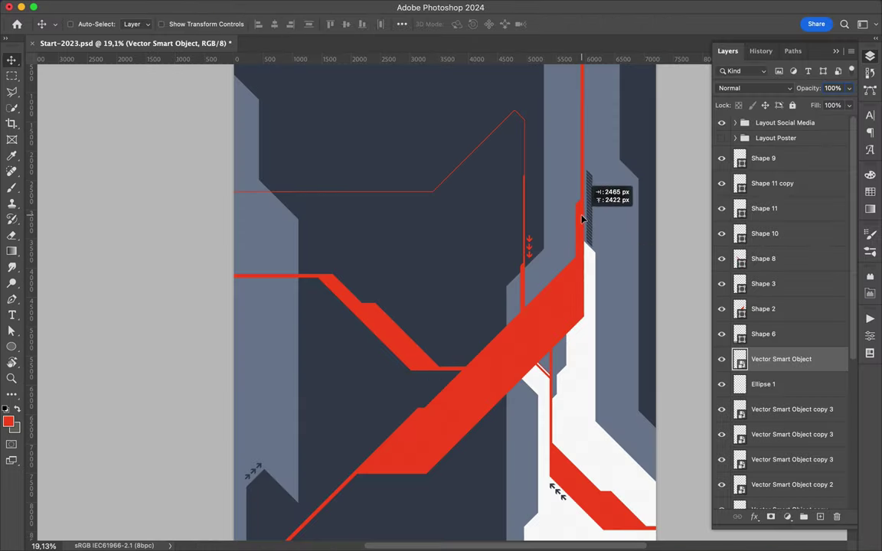
Step: Pen-draw a new triangle shape in the lower right of the white area
scroll(582, 220, down, 1)
scroll(496, 292, down, 1)
key(a)
click(567, 312)
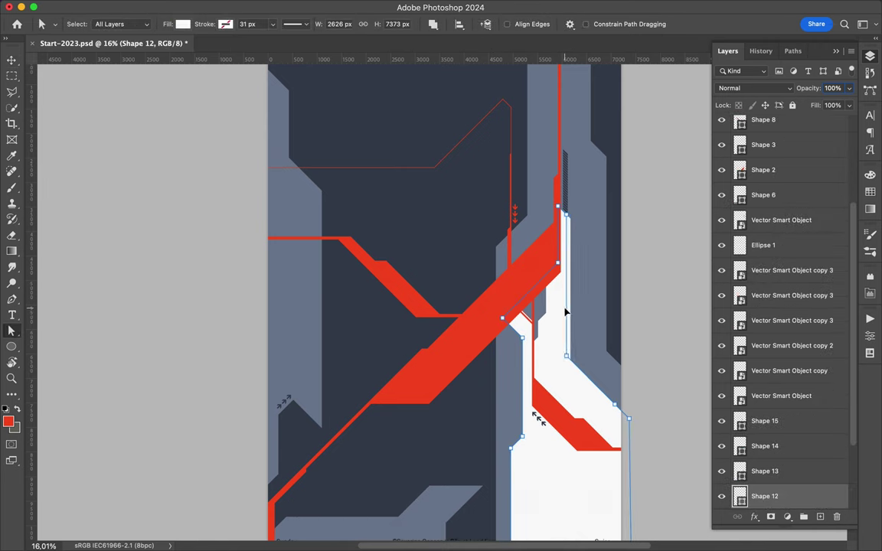
scroll(567, 312, down, 3)
key(p)
click(540, 459)
click(541, 422)
click(551, 412)
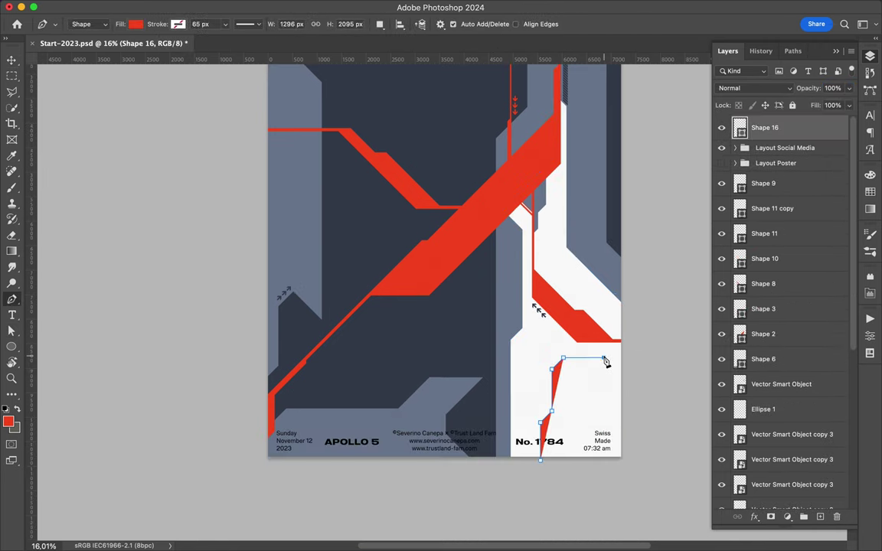
click(604, 361)
Step: Fill the triangle slate grey, place it below Shape 9, and shift it 242 px right
click(627, 465)
click(541, 460)
click(869, 192)
click(766, 203)
key(v)
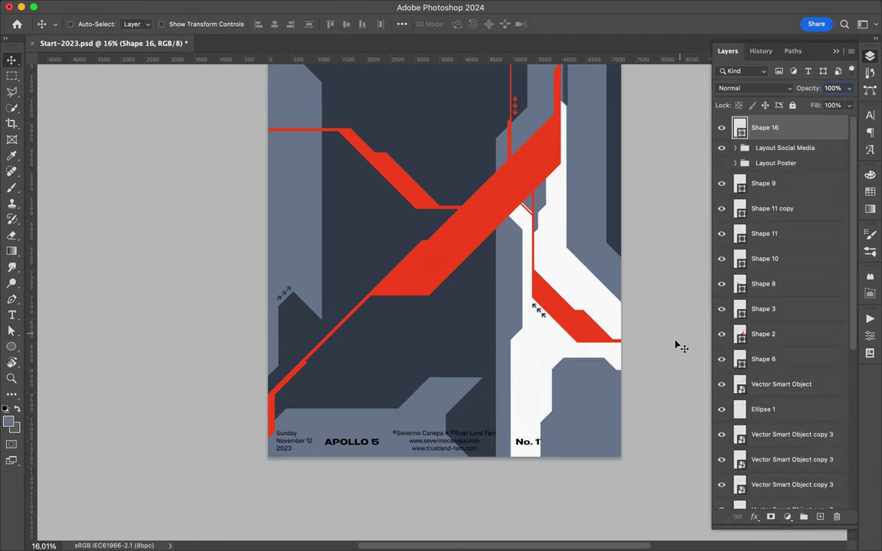
drag(765, 127, 769, 196)
drag(562, 414, 591, 414)
Step: Draw a rectangle over the hatch Vector Smart Object and clip it to that graphic
scroll(506, 431, up, 3)
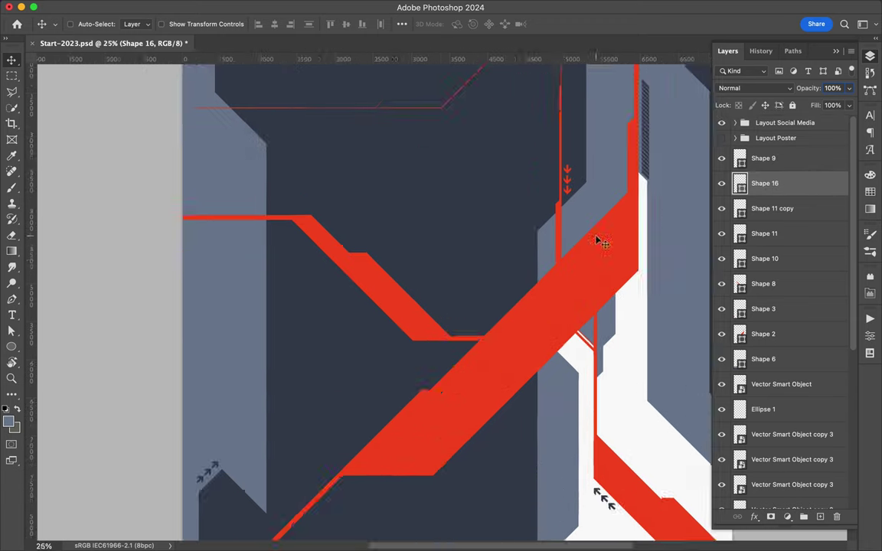
super+click(587, 291)
key(u)
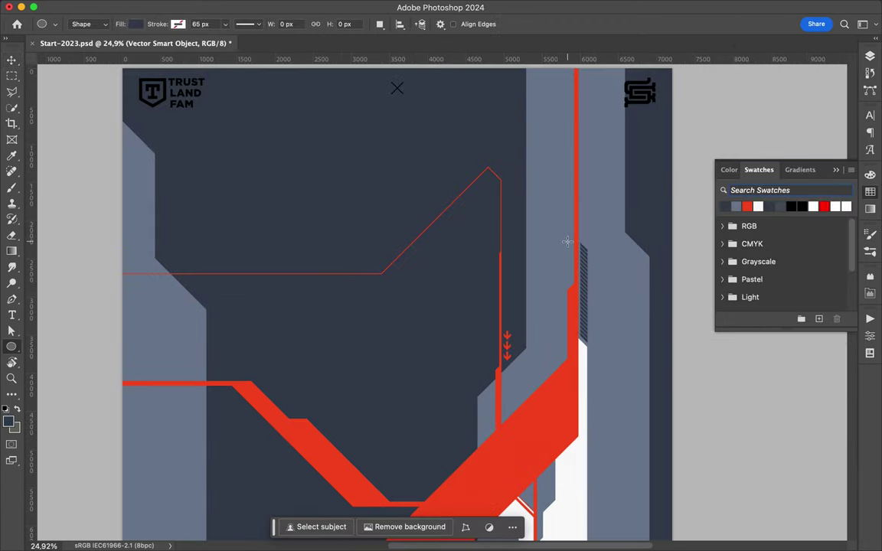
drag(576, 291, 594, 358)
scroll(539, 458, down, 5)
key(v)
Step: Draw a rectangle over the arrows in the white area and clip it to the arrow graphic
click(540, 458)
key(u)
drag(529, 446, 562, 476)
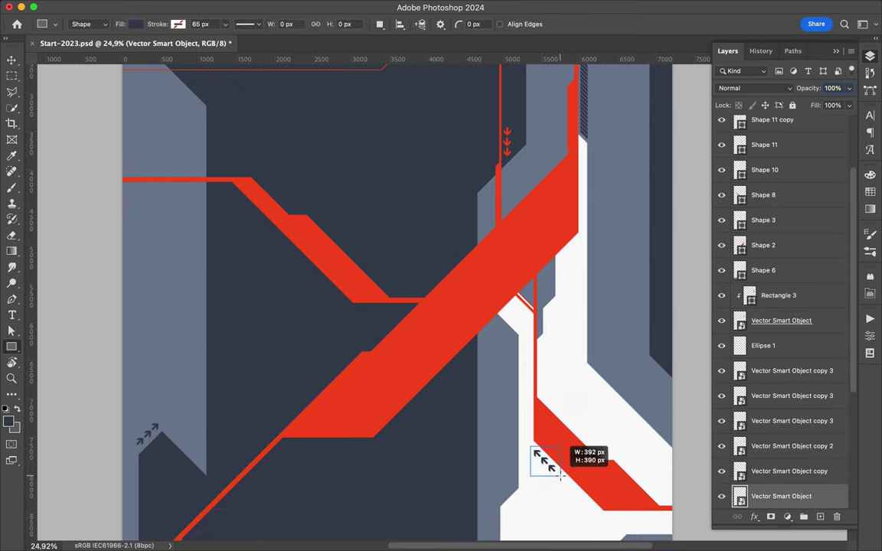
key(ctrl+alt+g)
key(v)
scroll(571, 338, down, 5)
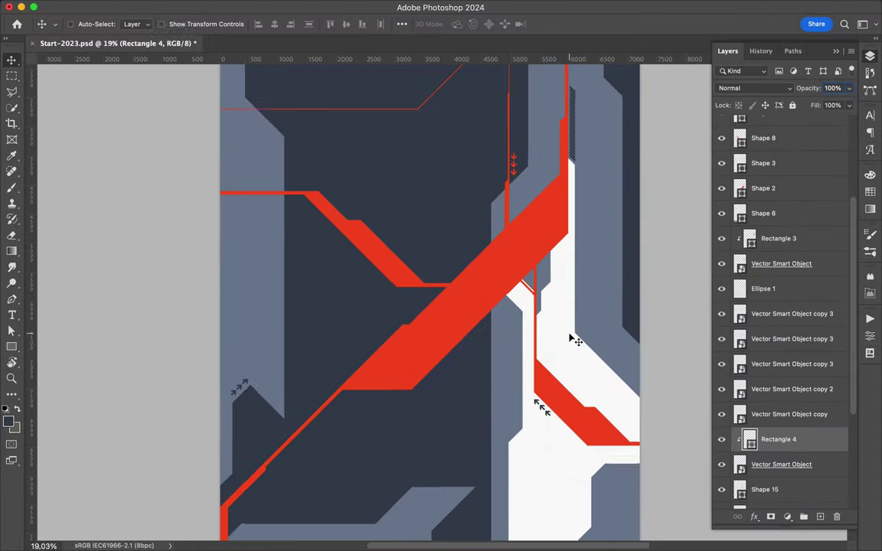
Step: Duplicate the hatch graphic onto the red band, rotate it 45°, and merge it into one layer
click(778, 238)
shift+click(837, 263)
drag(582, 222, 374, 366)
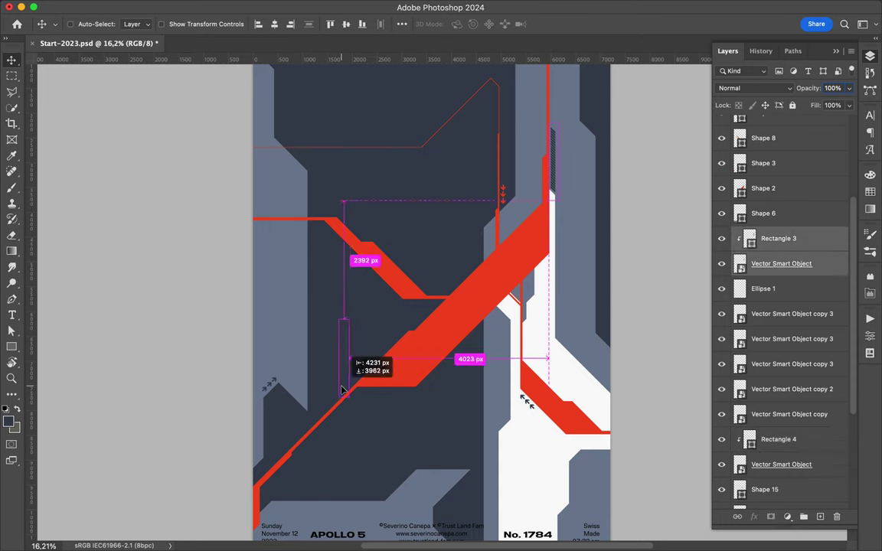
key(ctrl+t)
mouse_move(420, 291)
mouse_down()
mouse_move(391, 298)
mouse_move(394, 350)
mouse_up()
key(Return)
key(ctrl+e)
Step: Bring up the colour swatches panel
scroll(394, 350, down, 3)
scroll(781, 306, up, 5)
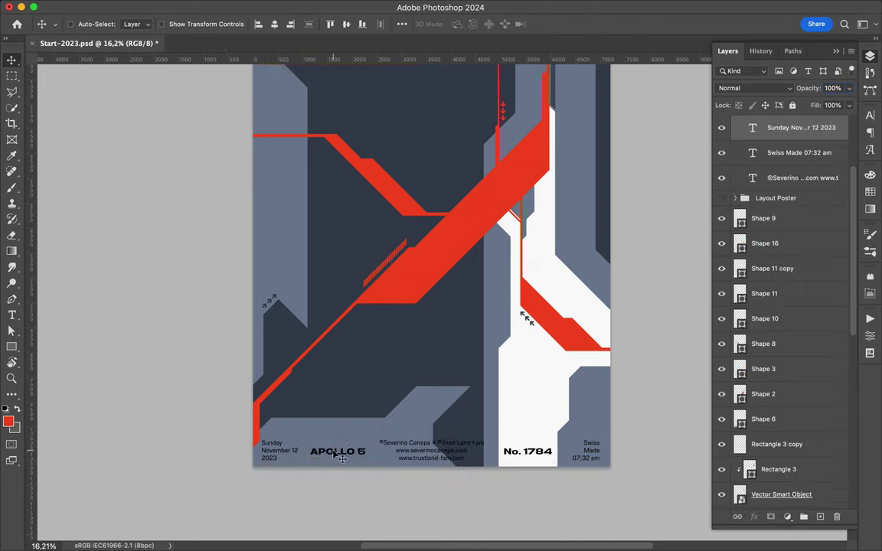
key(F7)
key(alt+period)
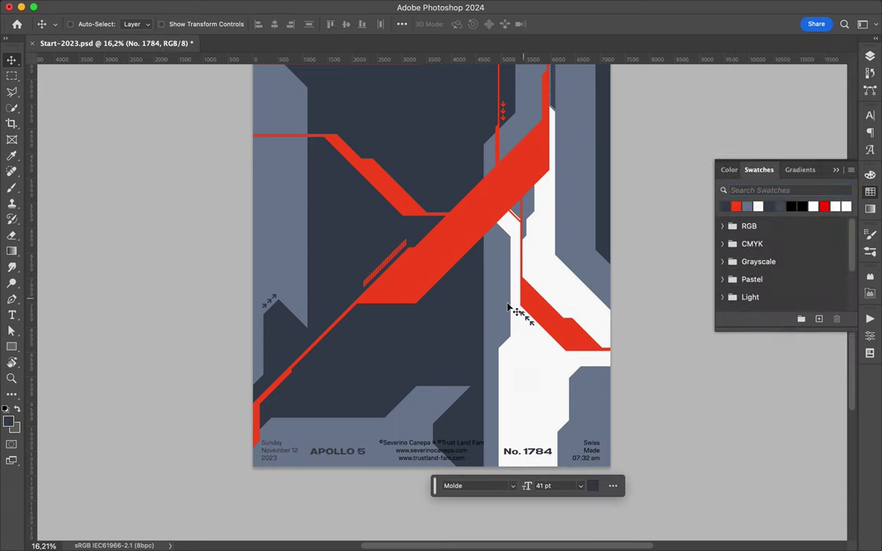
Step: Pen-draw a thin line beside the lower red band with no fill and a red outline
scroll(508, 305, up, 5)
key(p)
scroll(458, 172, down, 4)
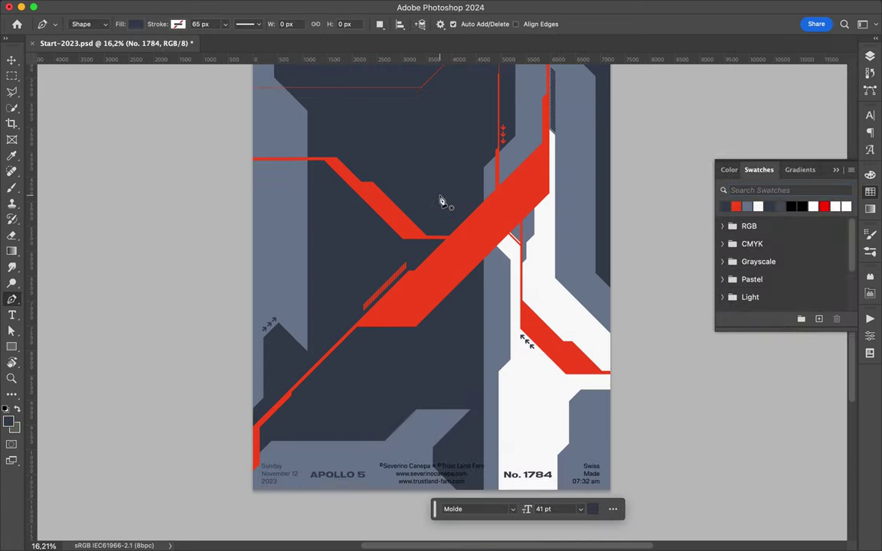
click(254, 421)
key(a)
click(182, 24)
click(108, 44)
click(225, 23)
click(153, 88)
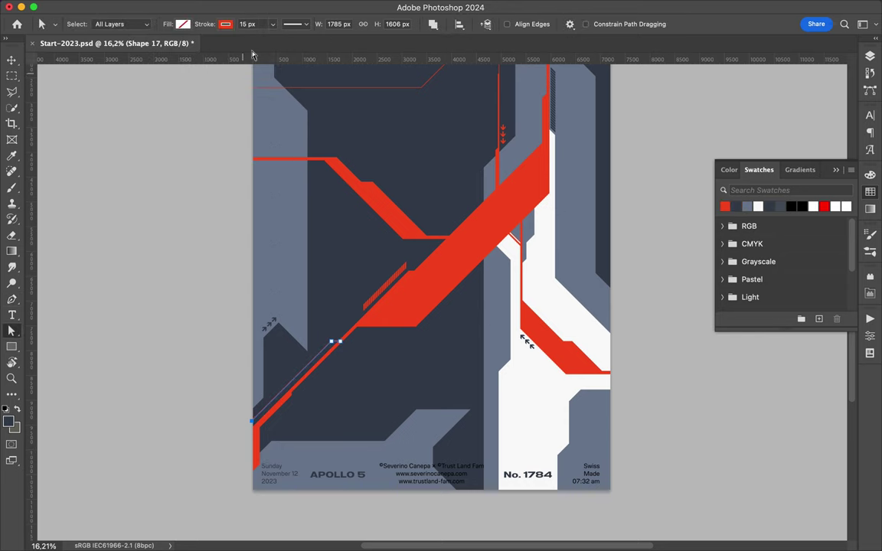
Step: Add a dark navy-filled stripe and move its layer into the Layout Poster group
scroll(195, 288, up, 4)
scroll(196, 288, right, 3)
scroll(379, 196, down, 2)
key(p)
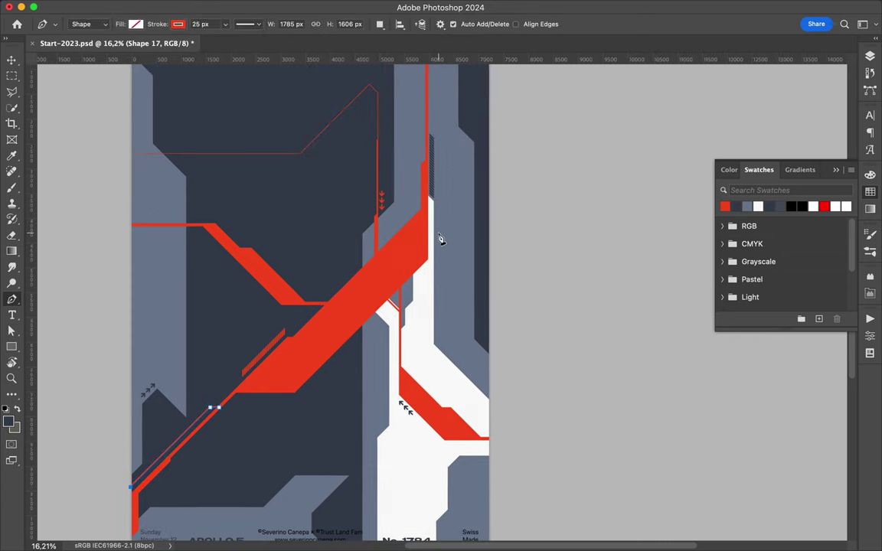
click(178, 24)
click(135, 24)
click(73, 89)
click(869, 56)
mouse_move(755, 193)
mouse_down()
mouse_move(781, 309)
mouse_move(775, 364)
mouse_move(773, 338)
mouse_up()
click(770, 358)
right_click(774, 359)
key(Escape)
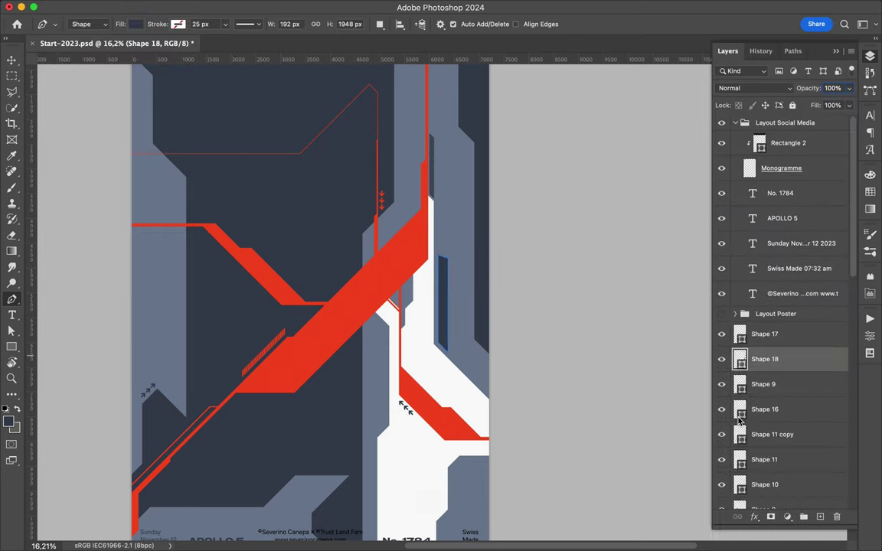
Step: Duplicate the navy stripe into three in the right grey column and shorten them
key(l)
click(431, 242)
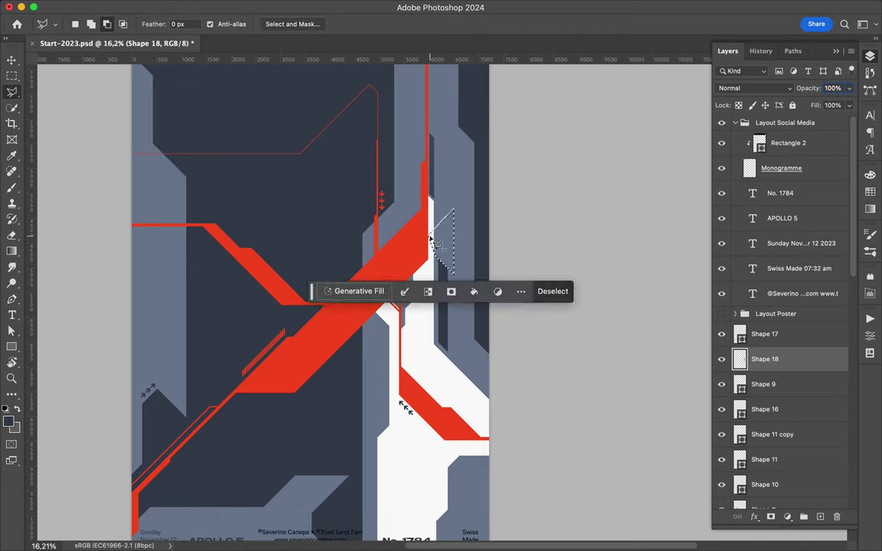
key(ctrl+d)
scroll(402, 253, down, 1)
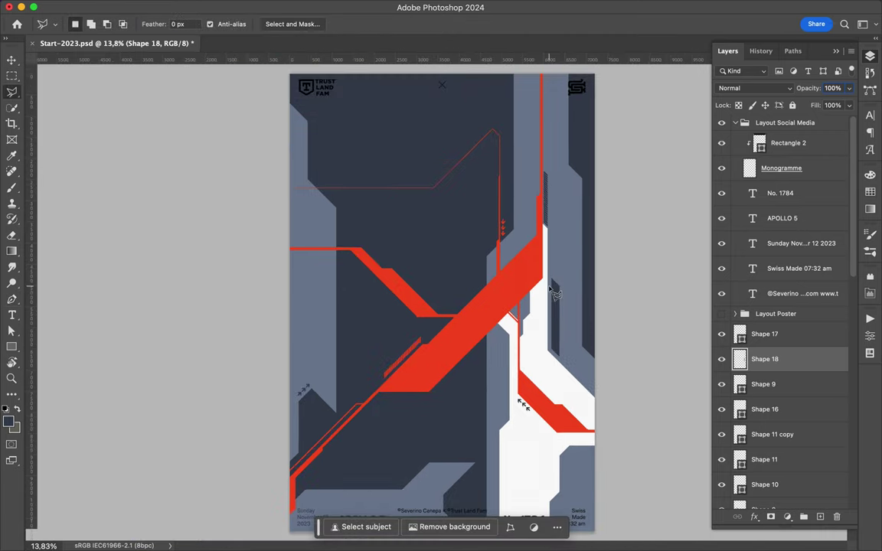
key(v)
drag(554, 314, 584, 341)
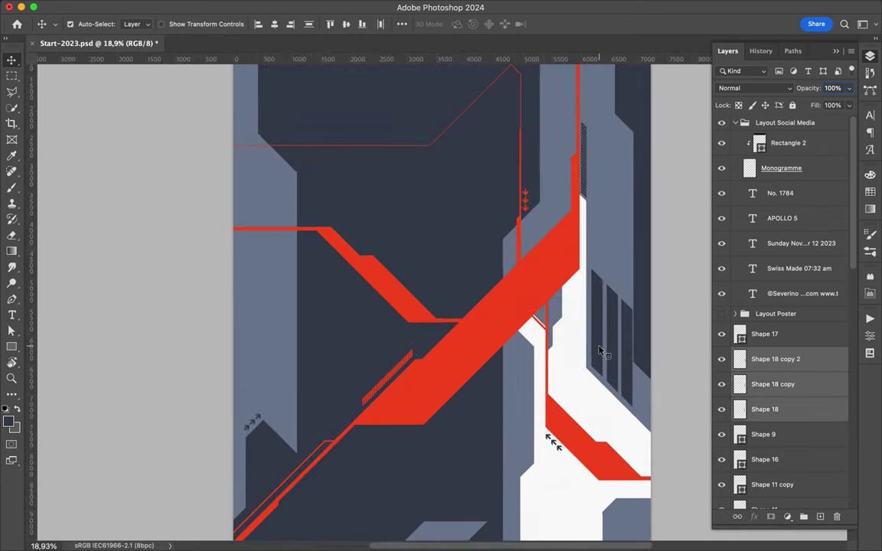
key(ctrl+t)
drag(602, 351, 613, 382)
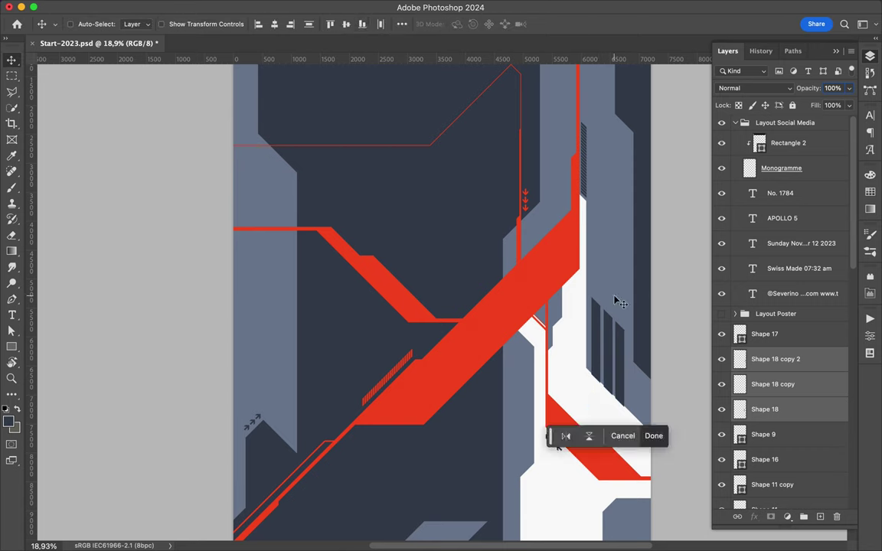
key(Return)
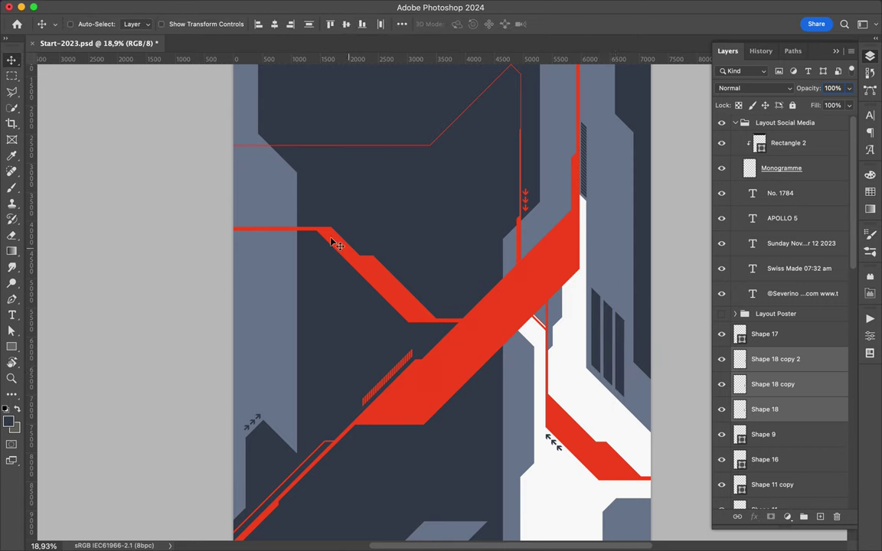
Step: Duplicate a stripe and clip a grey rectangle to the copy
scroll(622, 379, down, 3)
key(ctrl+j)
key(u)
drag(518, 116, 556, 205)
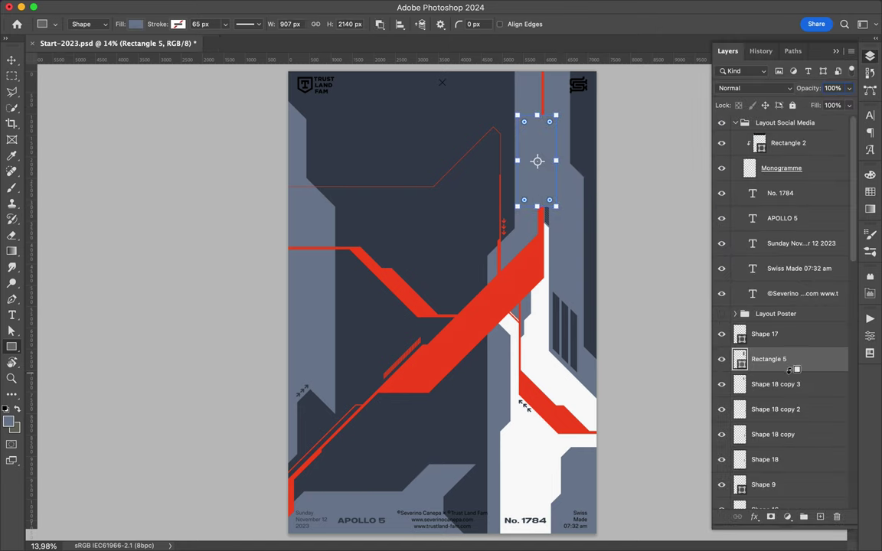
alt+click(790, 372)
Step: Move the stripe copy onto the left grey column near the top and scale it to 64%
key(v)
scroll(325, 152, up, 3)
drag(318, 145, 313, 146)
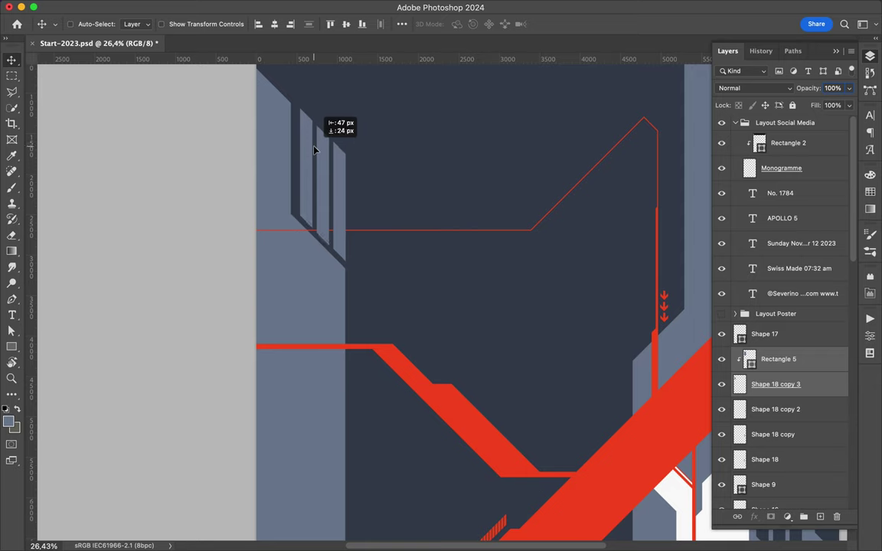
scroll(315, 148, down, 3)
drag(314, 149, 356, 205)
scroll(317, 169, up, 6)
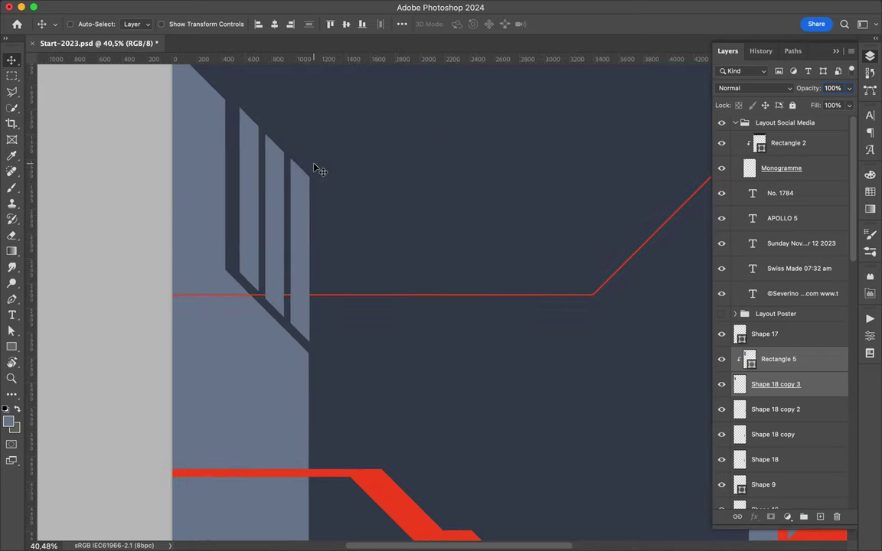
scroll(320, 168, down, 2)
scroll(330, 168, down, 3)
key(ctrl+t)
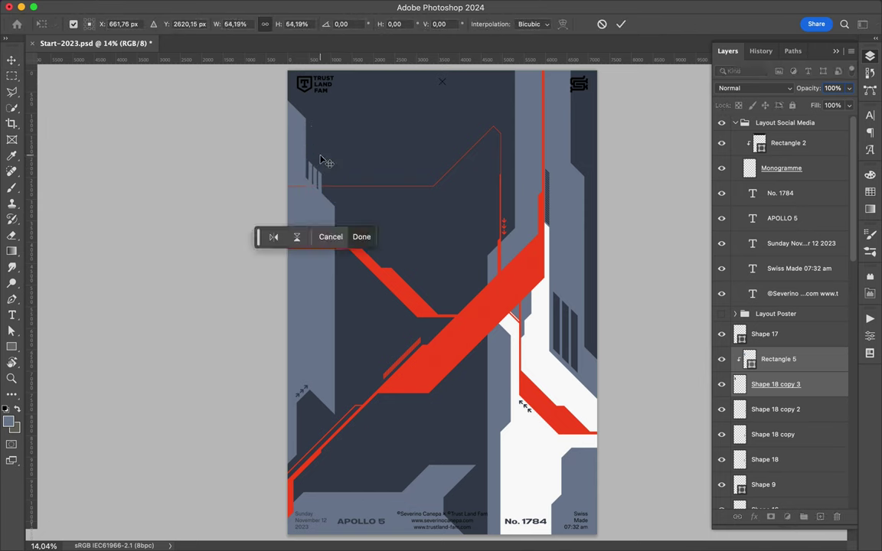
key(Return)
key(p)
click(285, 193)
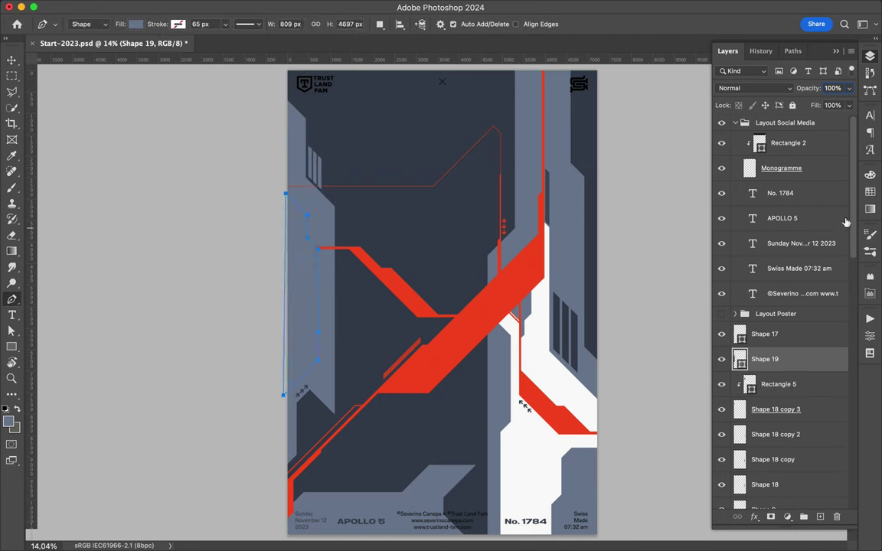
Step: Fill the new left-edge shape white, put it behind the grey column, and nudge it left
click(870, 192)
click(823, 204)
mouse_move(765, 359)
mouse_down()
mouse_move(765, 229)
mouse_move(766, 454)
mouse_up()
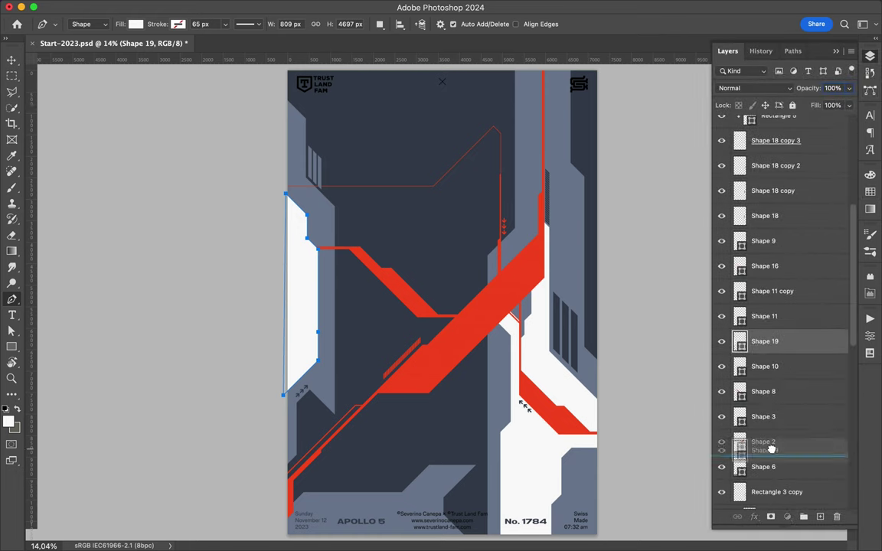
key(m)
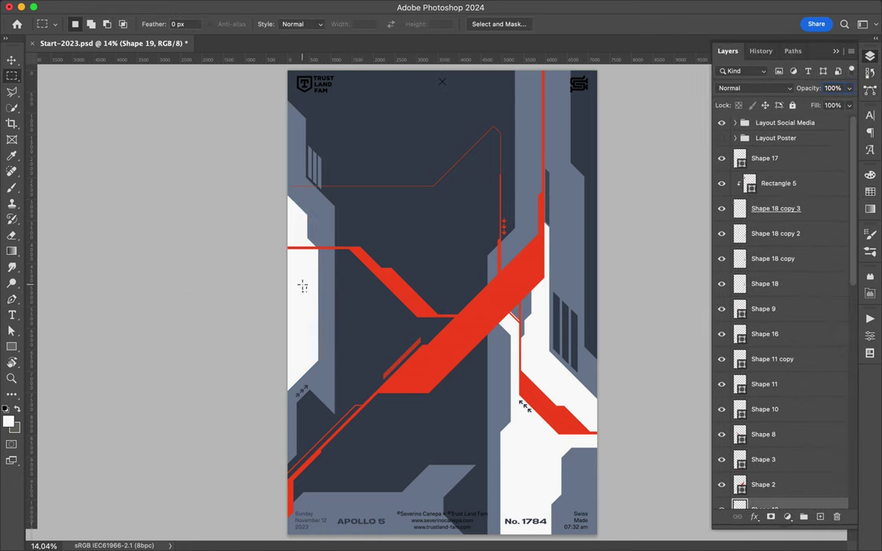
key(v)
drag(302, 286, 292, 283)
Step: Pen-draw a thin white strip beside the upper red vertical line, then select Shape 2
scroll(544, 152, up, 2)
key(p)
click(559, 85)
click(553, 184)
click(552, 316)
click(560, 85)
key(v)
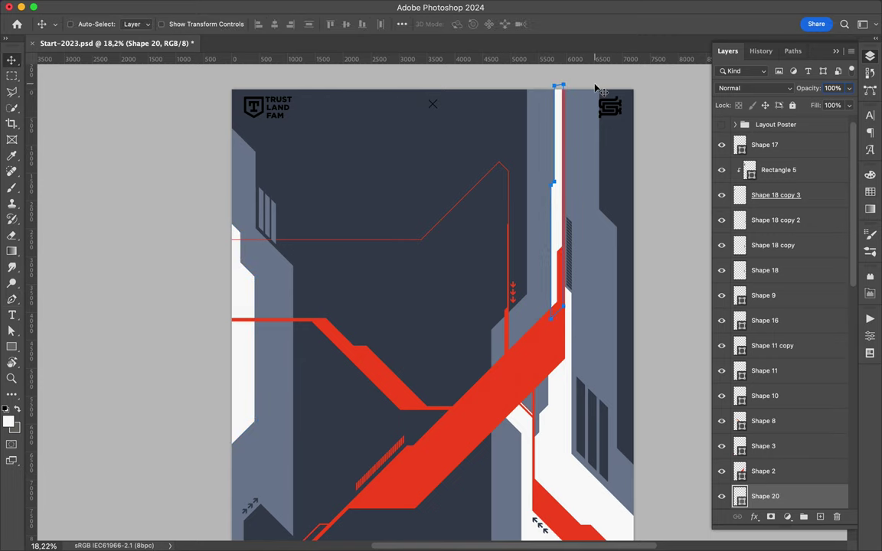
scroll(428, 233, up, 3)
click(763, 471)
right_click(763, 471)
Step: Copy the red strip to its own layer and slide the copy down-left
key(Escape)
key(l)
double_click(484, 357)
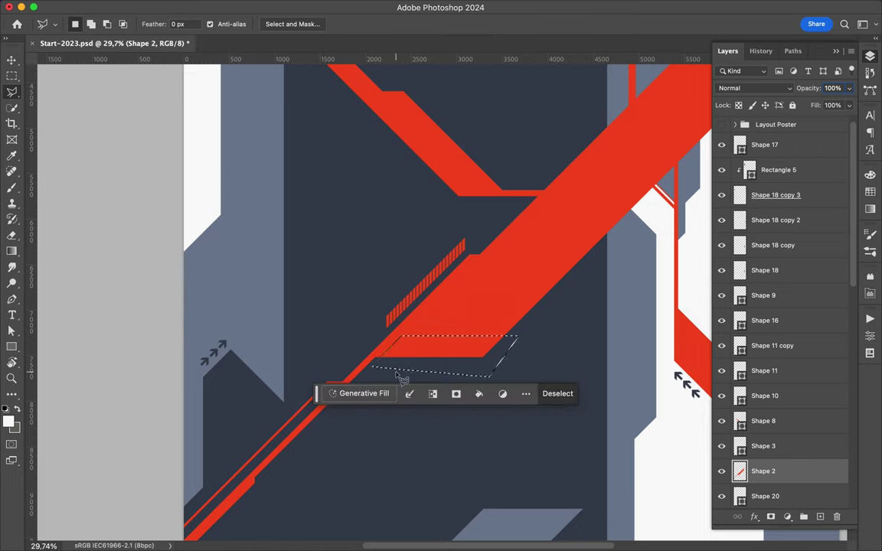
key(ctrl+j)
key(v)
drag(426, 353, 402, 380)
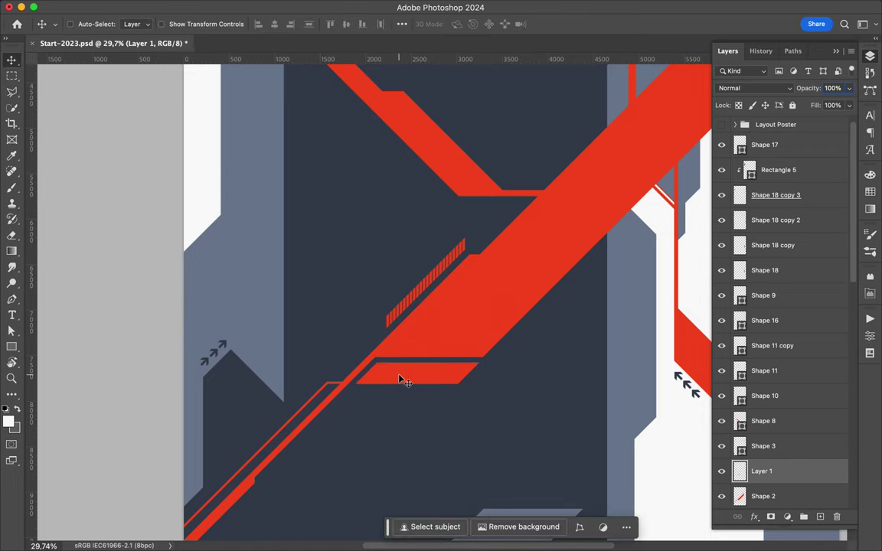
scroll(444, 371, up, 5)
drag(480, 323, 410, 412)
Step: Duplicate the red strip and cut its right tip off at a slant
key(ctrl+j)
key(l)
click(464, 355)
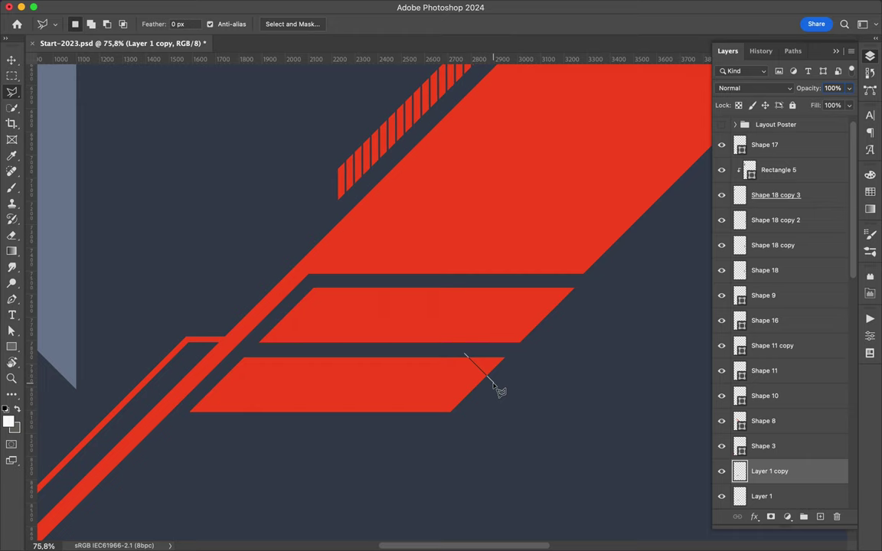
click(507, 396)
click(512, 351)
click(465, 355)
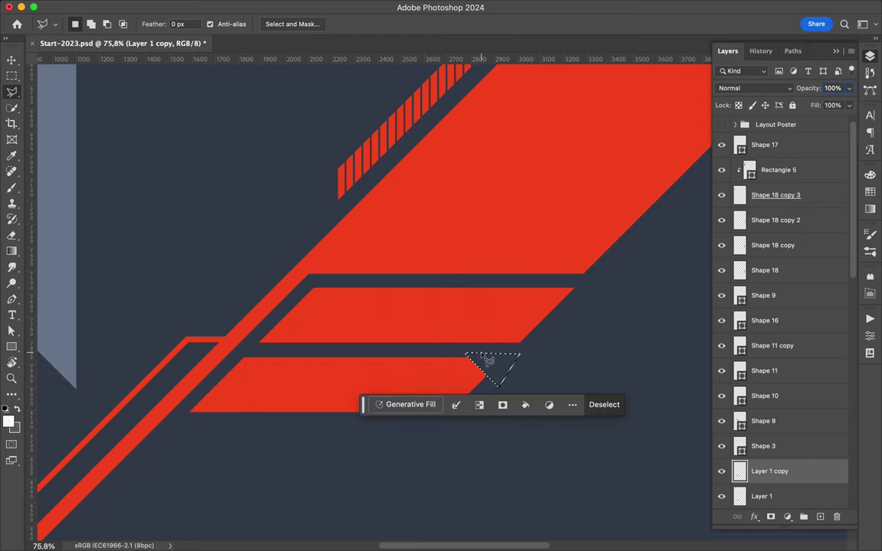
key(Delete)
key(ctrl+d)
Step: Fit the whole poster in view and save the file
key(v)
key(ctrl+0)
key(ctrl+s)
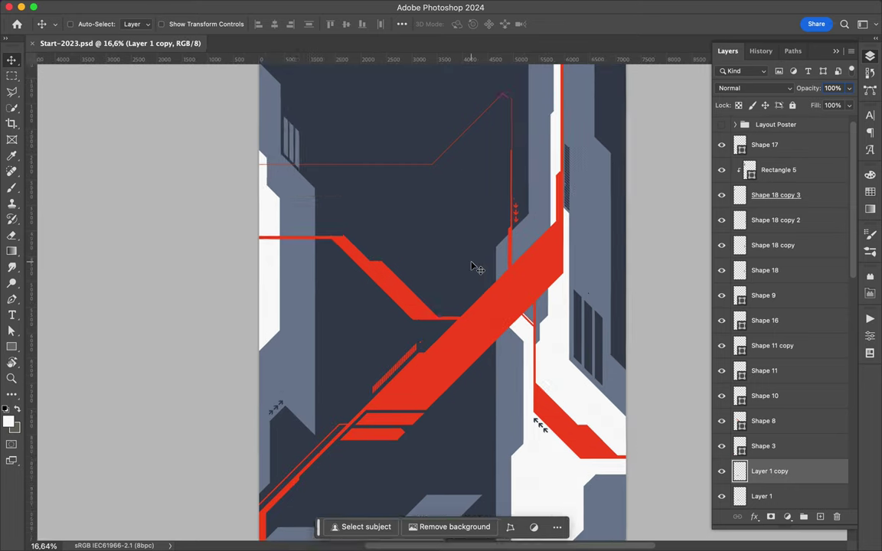
scroll(460, 230, up, 5)
Step: Draw a stepped pen line along the red band, ending near the diagonal
scroll(477, 269, up, 3)
key(p)
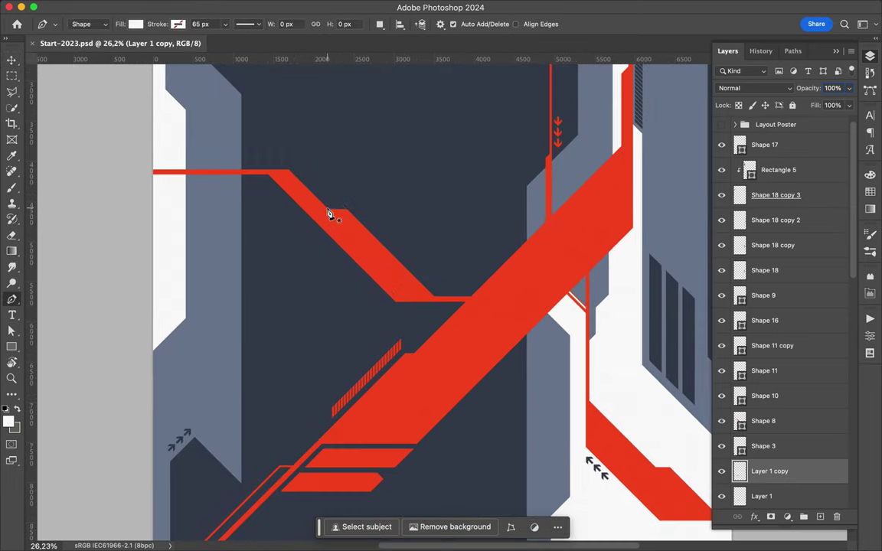
click(323, 209)
click(407, 254)
click(443, 277)
click(509, 277)
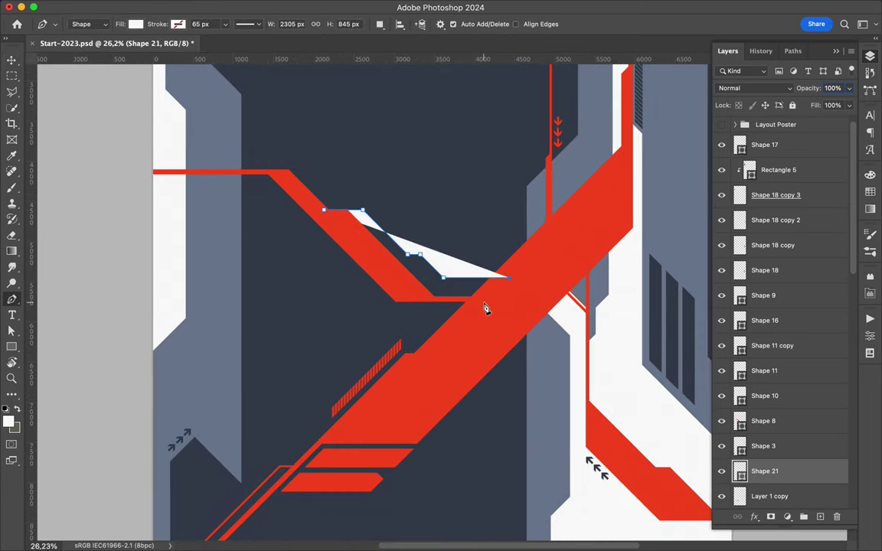
key(a)
click(182, 24)
Step: Give the line a red 15 px stroke aligned to the centre
click(226, 23)
click(181, 90)
click(247, 23)
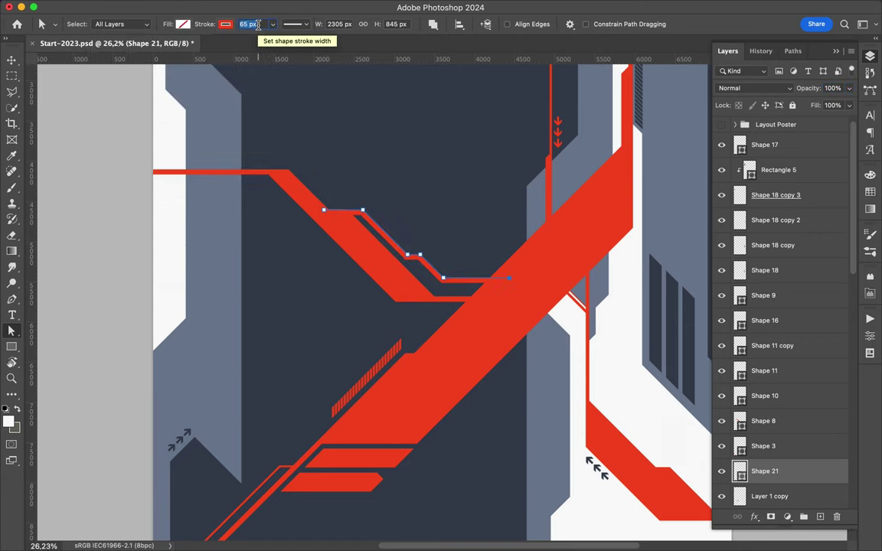
text(15)
key(Return)
click(306, 24)
click(244, 154)
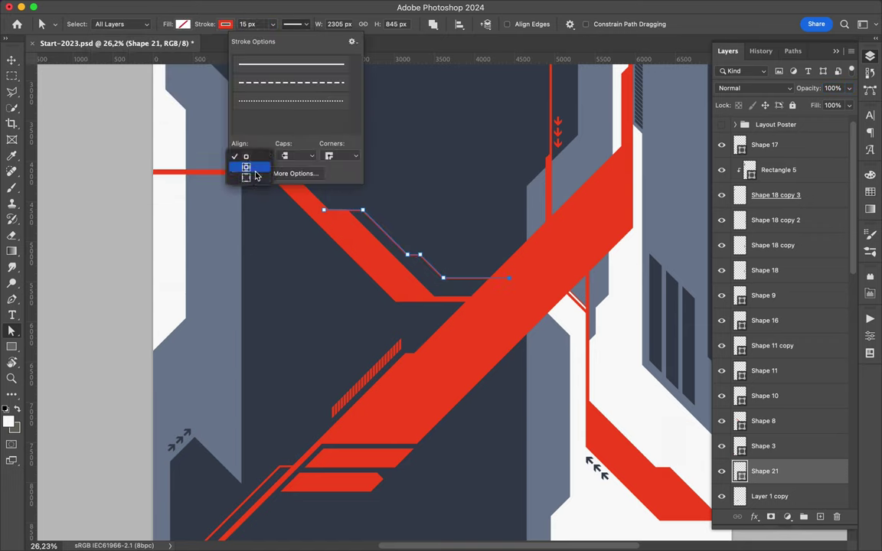
click(326, 195)
scroll(325, 215, up, 2)
scroll(324, 215, left, 2)
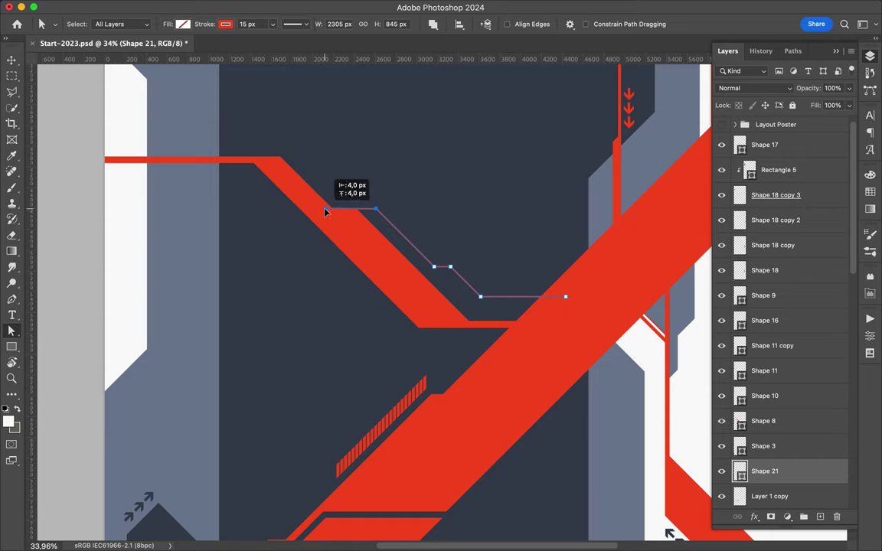
key(m)
Step: Draw a second short diagonal line beside the stepped band and select it
key(p)
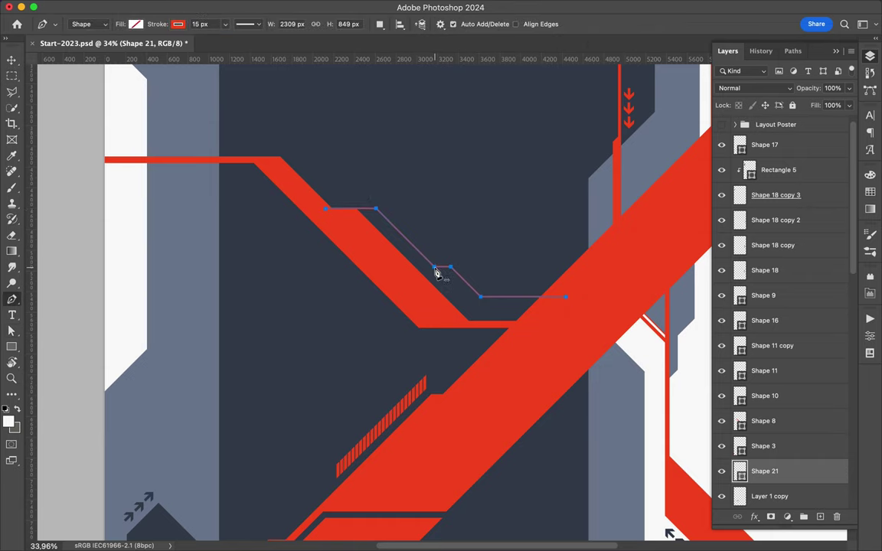
click(435, 269)
click(484, 319)
key(a)
scroll(445, 250, up, 5)
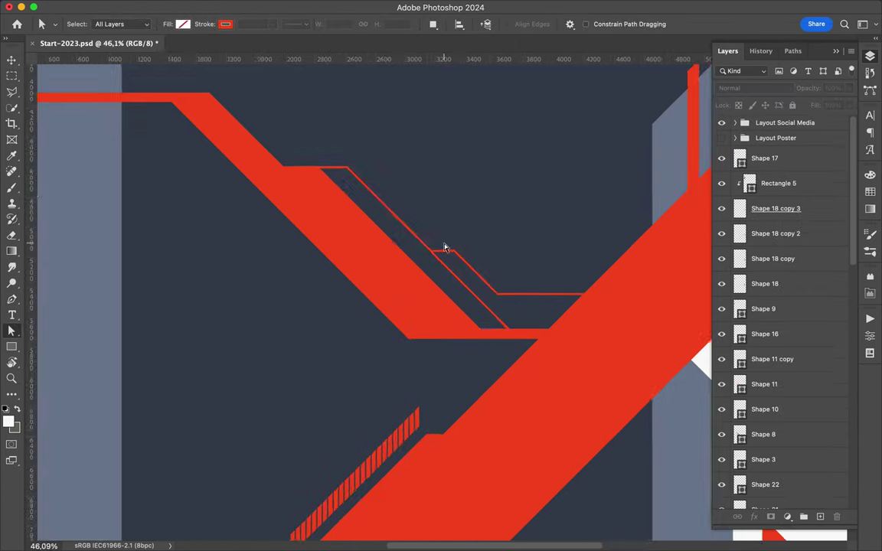
click(457, 250)
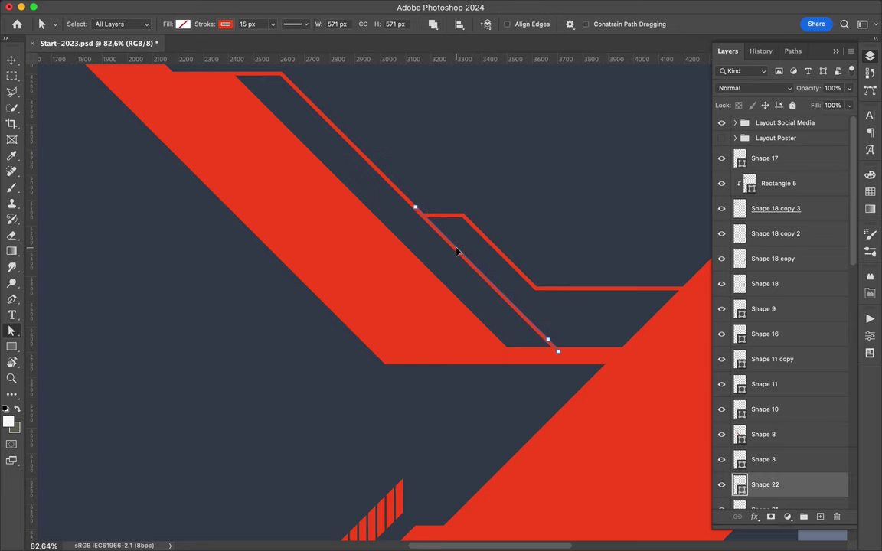
scroll(403, 205, up, 2)
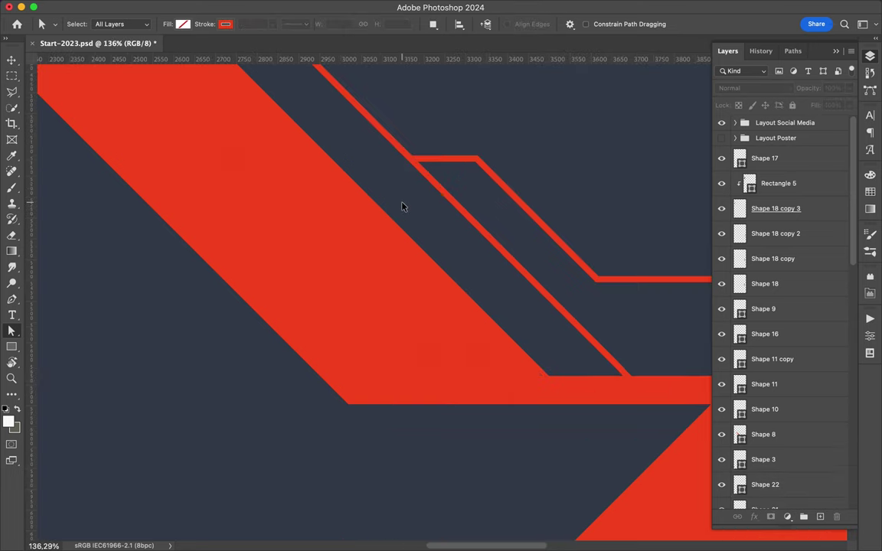
scroll(472, 279, down, 8)
scroll(473, 279, up, 2)
Step: Draw a red-filled narrow stepped band and pull one corner point left
key(p)
scroll(429, 275, up, 2)
click(401, 270)
click(449, 316)
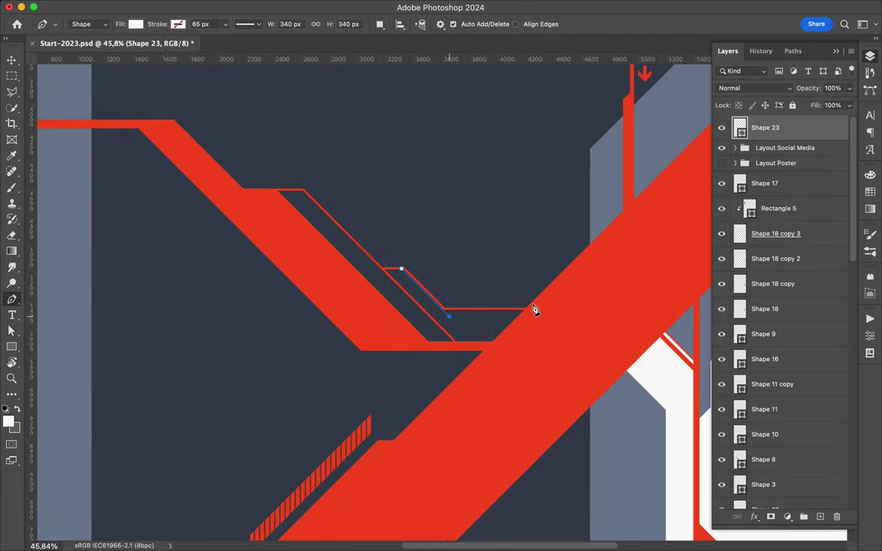
click(503, 317)
click(447, 322)
click(391, 270)
click(402, 269)
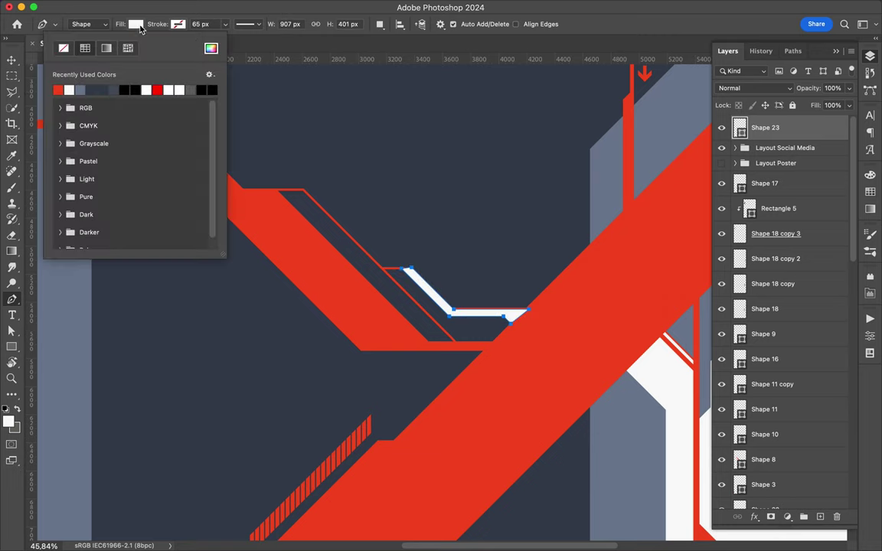
scroll(414, 244, up, 2)
key(a)
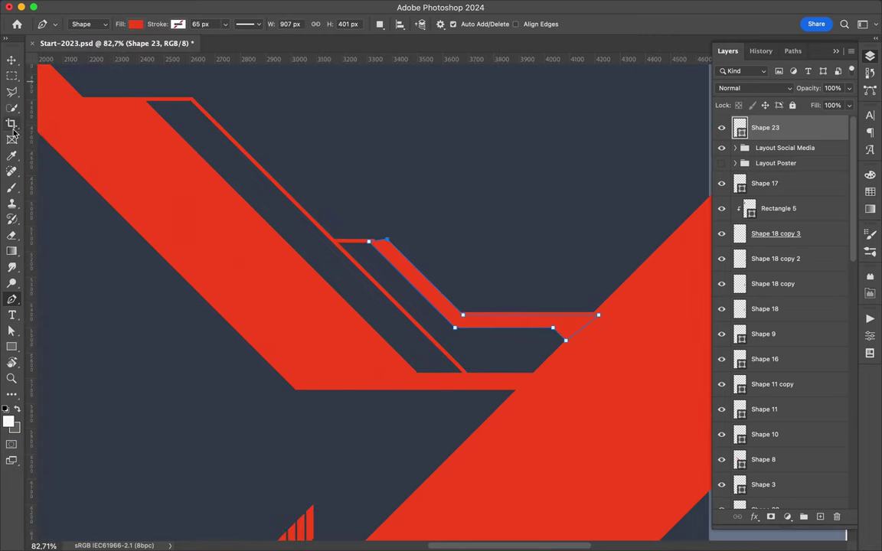
scroll(391, 245, up, 1)
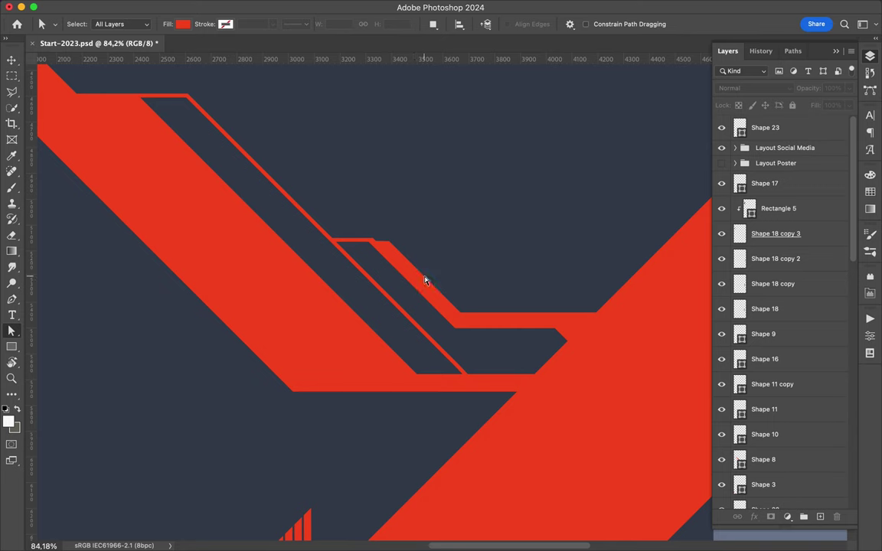
drag(462, 314, 448, 318)
Step: Fit the poster in view and start a new pen line near the band
key(ctrl+0)
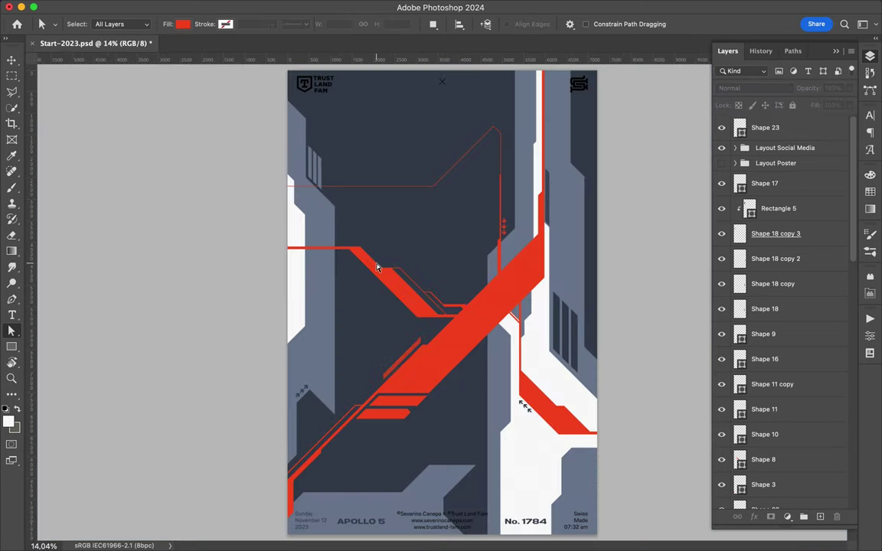
scroll(305, 237, up, 2)
key(p)
click(310, 230)
Step: Extend the red line leftward past the poster edge with no fill, red stroke
click(276, 236)
click(252, 260)
click(227, 260)
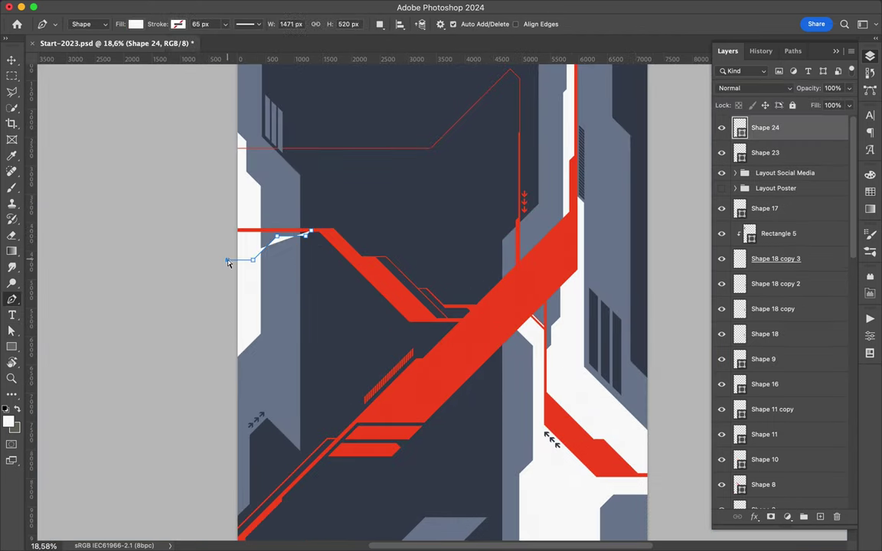
key(a)
click(182, 24)
click(251, 24)
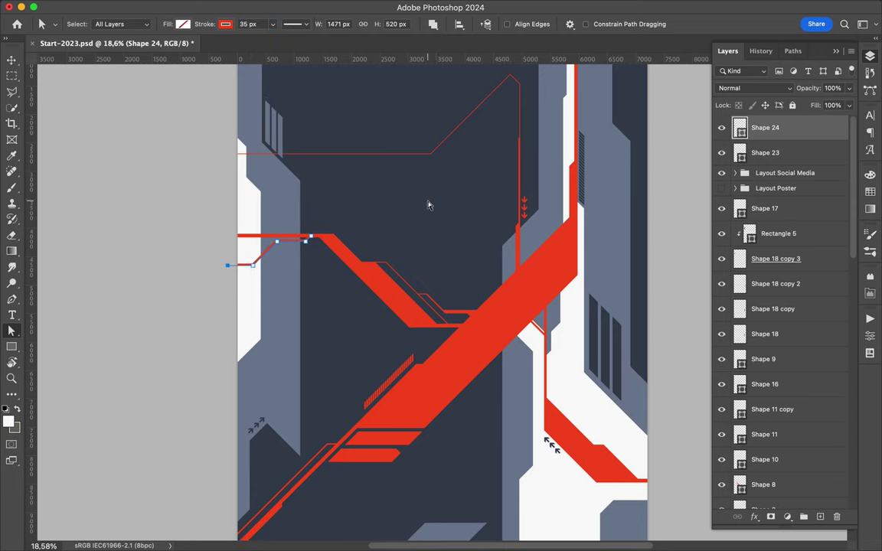
scroll(428, 205, up, 3)
Step: Draw a vertical line from the poster's top with a diagonal end, stroked dark slate
key(p)
click(574, 121)
shift+click(574, 249)
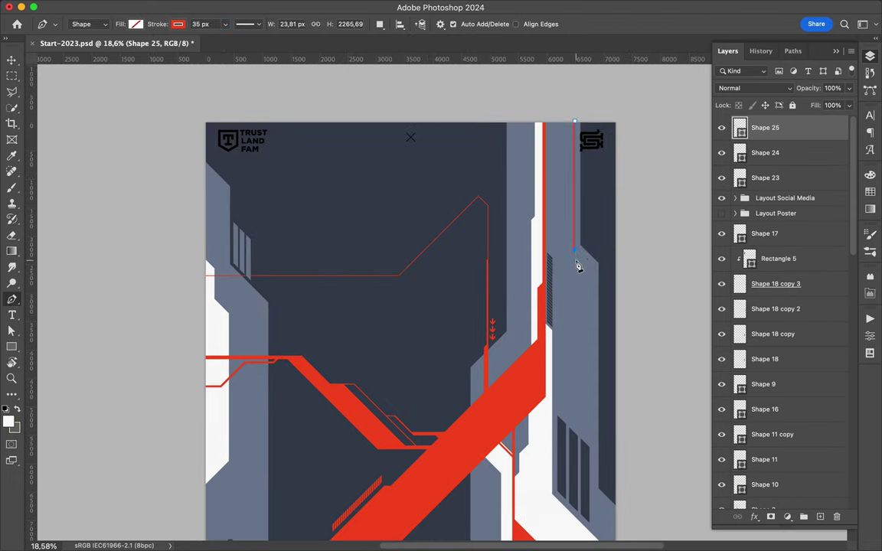
click(594, 280)
key(a)
click(870, 192)
click(182, 23)
key(Escape)
Step: Lower the vertical line's bottom points about 95 px and select the grey column
key(v)
scroll(442, 300, up, 3)
scroll(634, 261, right, 3)
key(a)
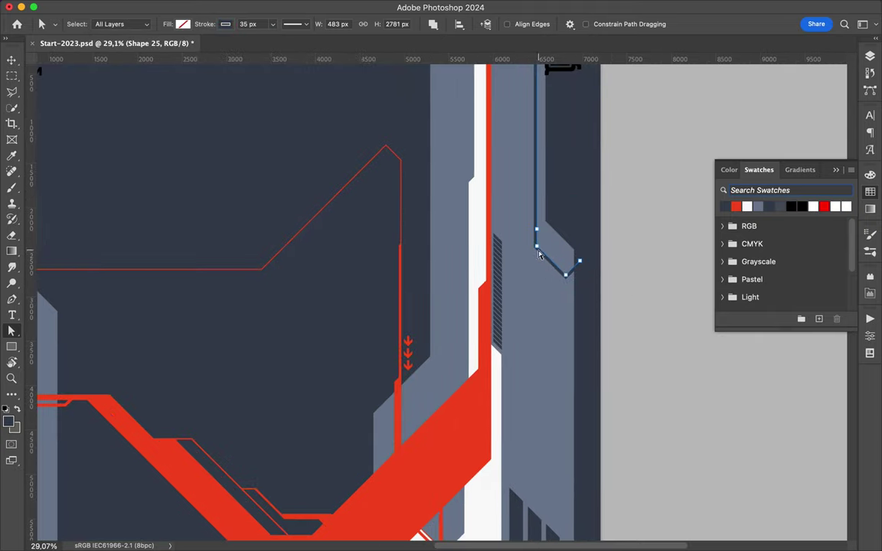
drag(540, 255, 540, 328)
scroll(630, 334, down, 2)
scroll(630, 335, down, 2)
key(v)
key(a)
click(512, 255)
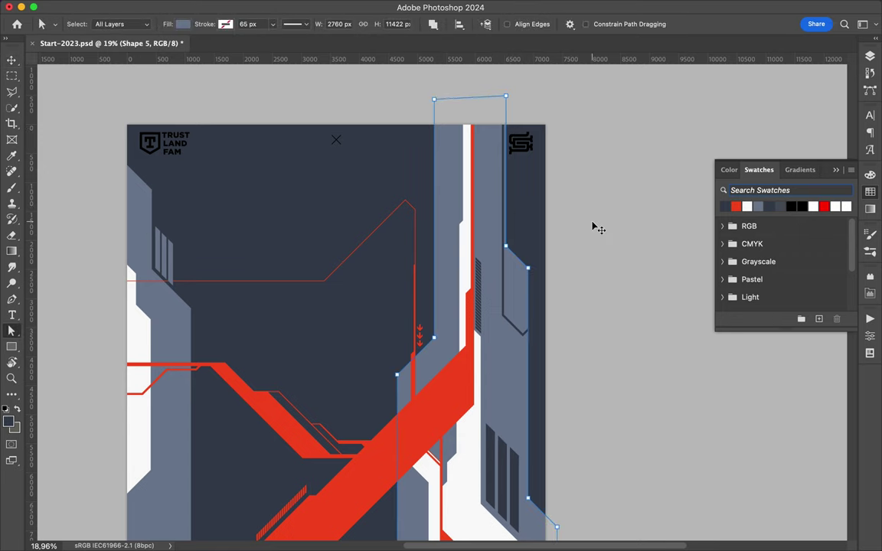
Step: Draw a line from the top edge into the right column with no fill and a dark stroke
key(v)
scroll(538, 187, up, 1)
scroll(536, 191, up, 1)
key(p)
click(504, 309)
click(499, 177)
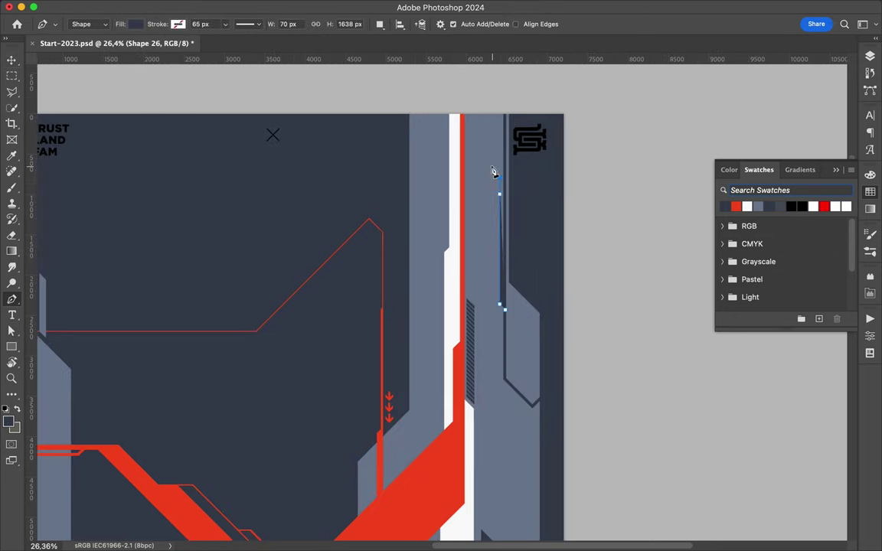
click(491, 109)
key(a)
click(182, 24)
click(145, 43)
click(249, 23)
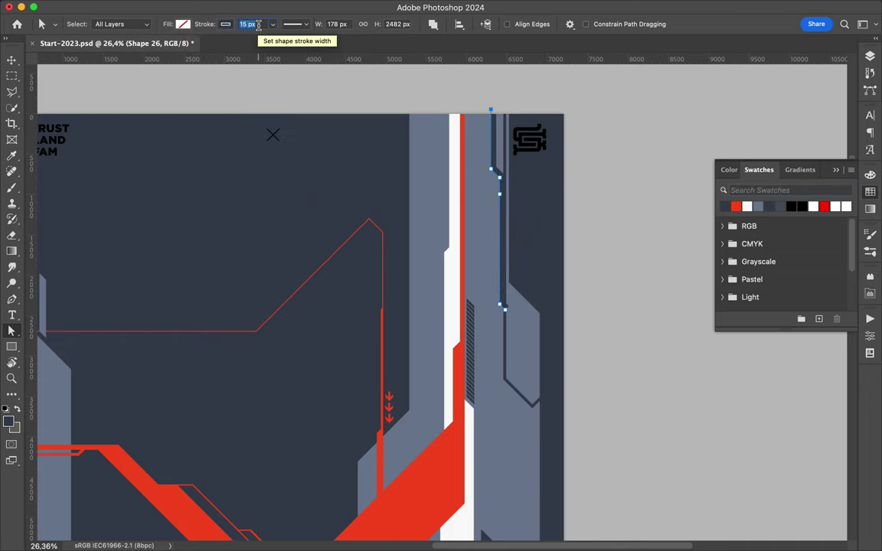
key(v)
Step: Save the poster and select Shape 25, 24 and 23 in the Layers list
key(ctrl+0)
key(a)
click(503, 90)
key(v)
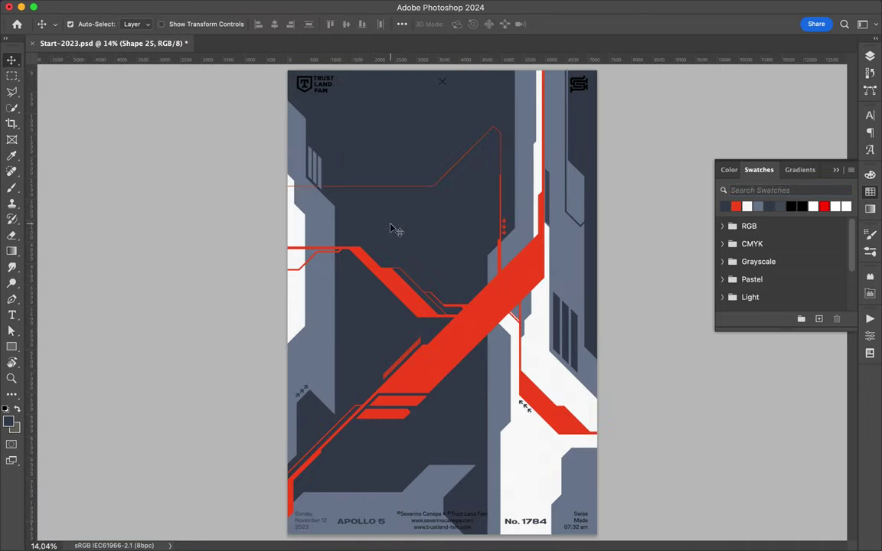
key(ctrl+s)
key(F7)
shift+click(745, 173)
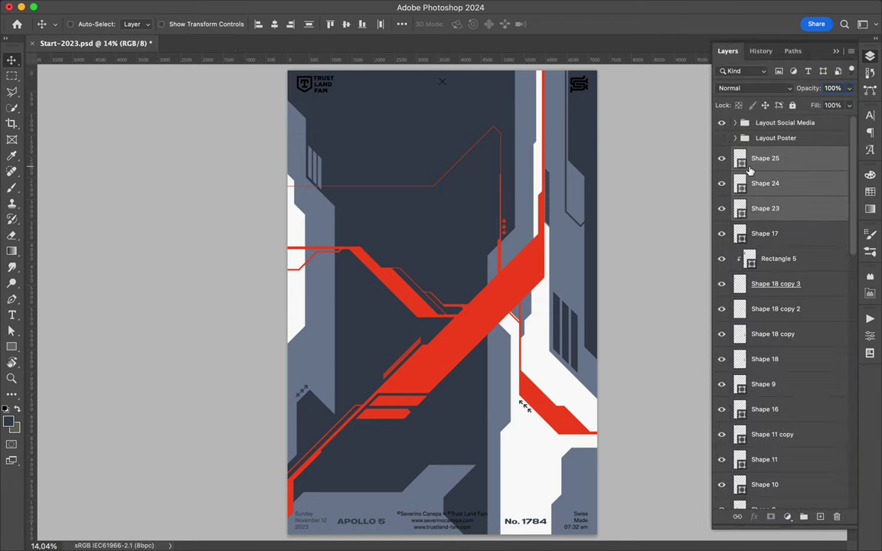
Step: Step back through layers to the credits text and save the poster
key(ctrl+z)
key(F7)
key(ctrl+z)
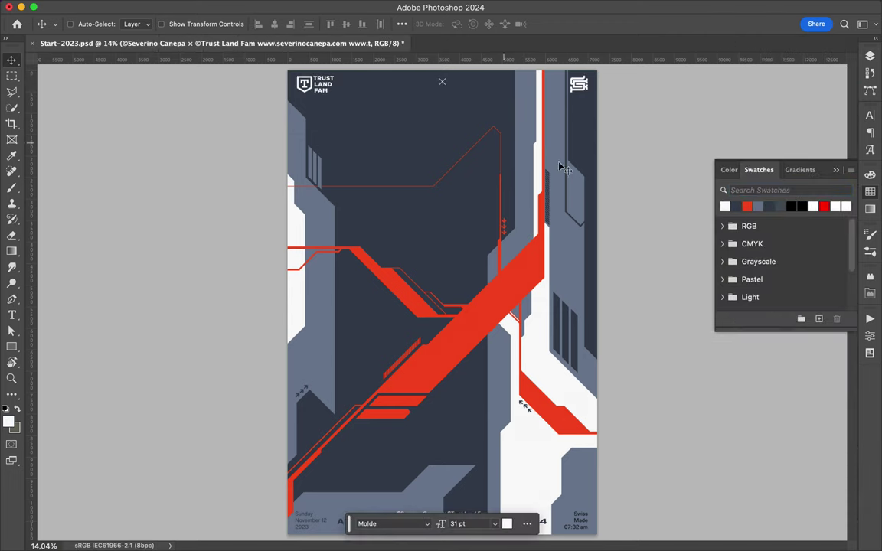
key(ctrl+s)
Step: Select the Ellipse 1 logo layer and view the finished Apollo 5 poster
scroll(556, 273, up, 3)
key(F7)
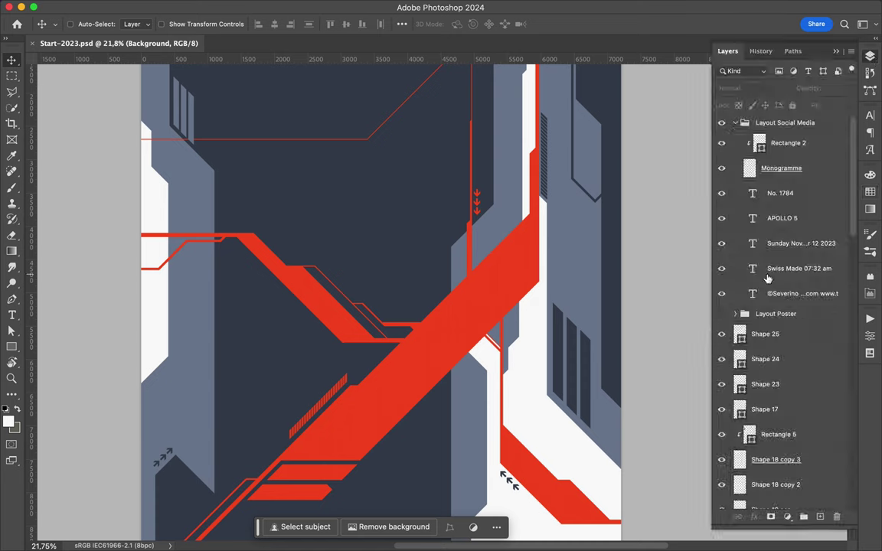
key(ctrl+z)
scroll(621, 303, down, 2)
scroll(620, 303, down, 2)
click(641, 7)
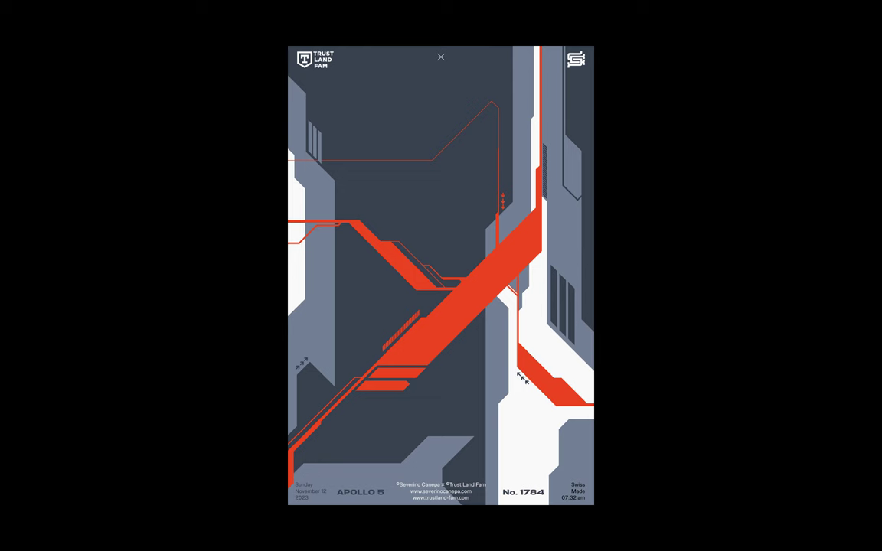